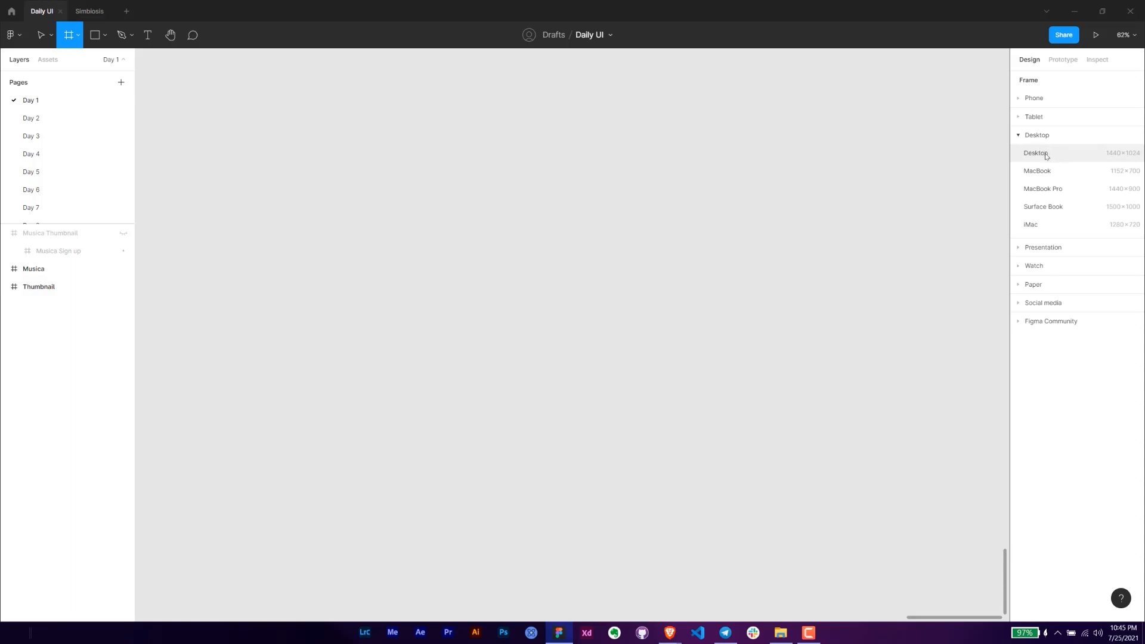
- Create a 1440×1024 Desktop frame and rename it "Musica Sign up DailyUI 1"
left_click(1084, 156)
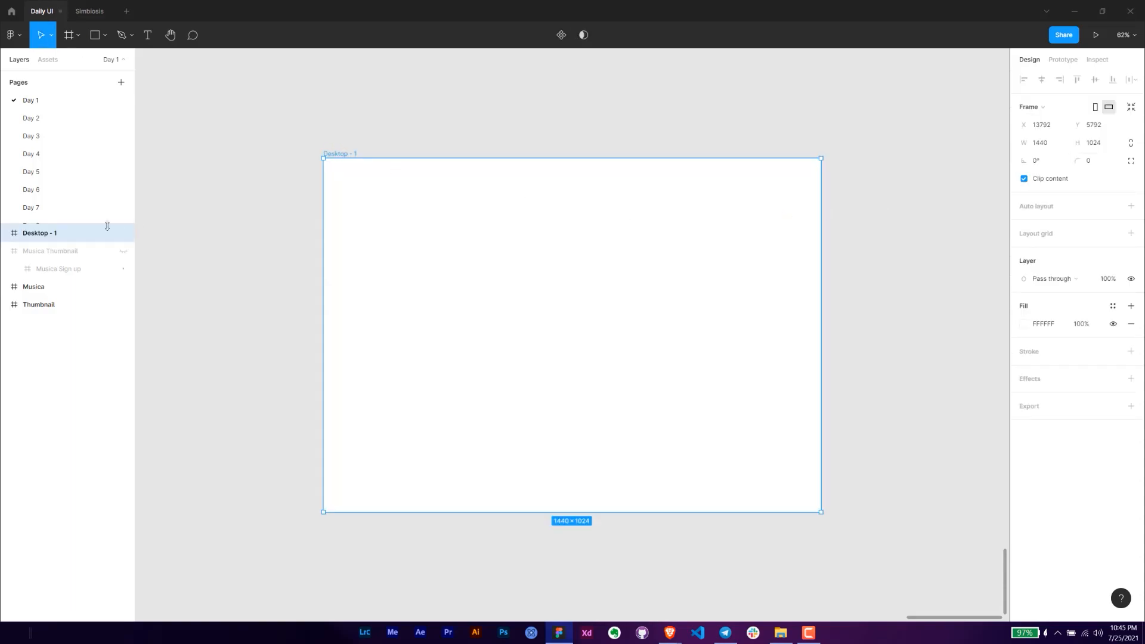
double_click(43, 232)
type("Mu")
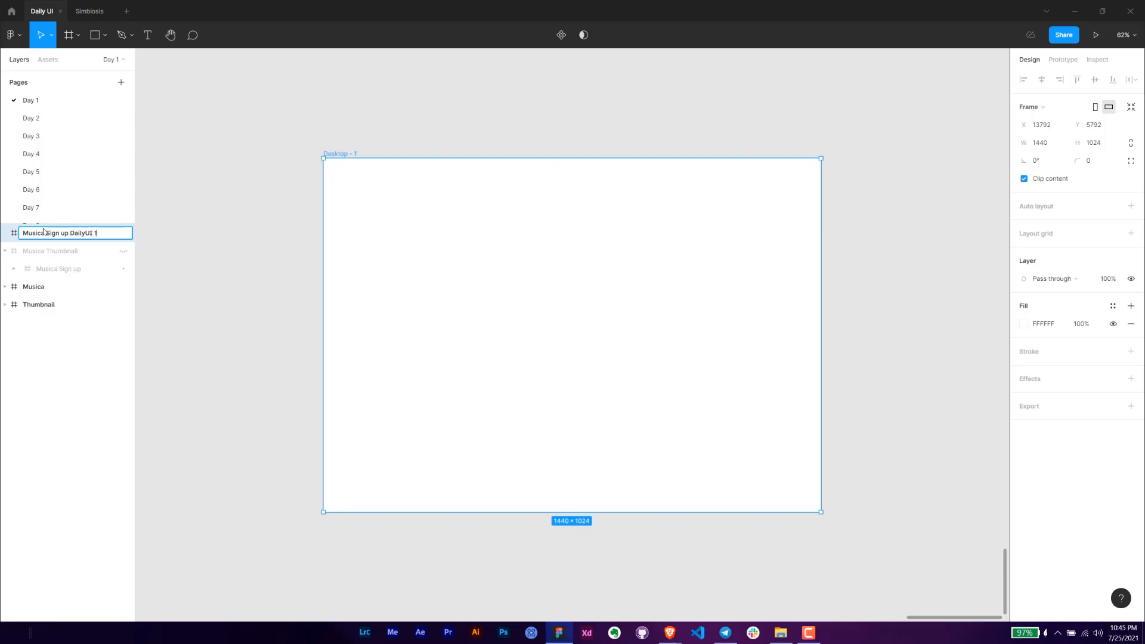
type("sica Sign up DailyUI 1")
key("Return")
left_click(373, 118)
- Draw a full-height rectangle along the frame's left edge and set its width to 628
key("r")
mouse_move(396, 158)
left_mouse_down()
mouse_move(565, 449)
mouse_move(593, 475)
left_mouse_up()
left_click_drag(462, 473, 468, 511)
left_click_drag(389, 401, 323, 395)
left_click(1049, 129)
type("628")
key("Return")
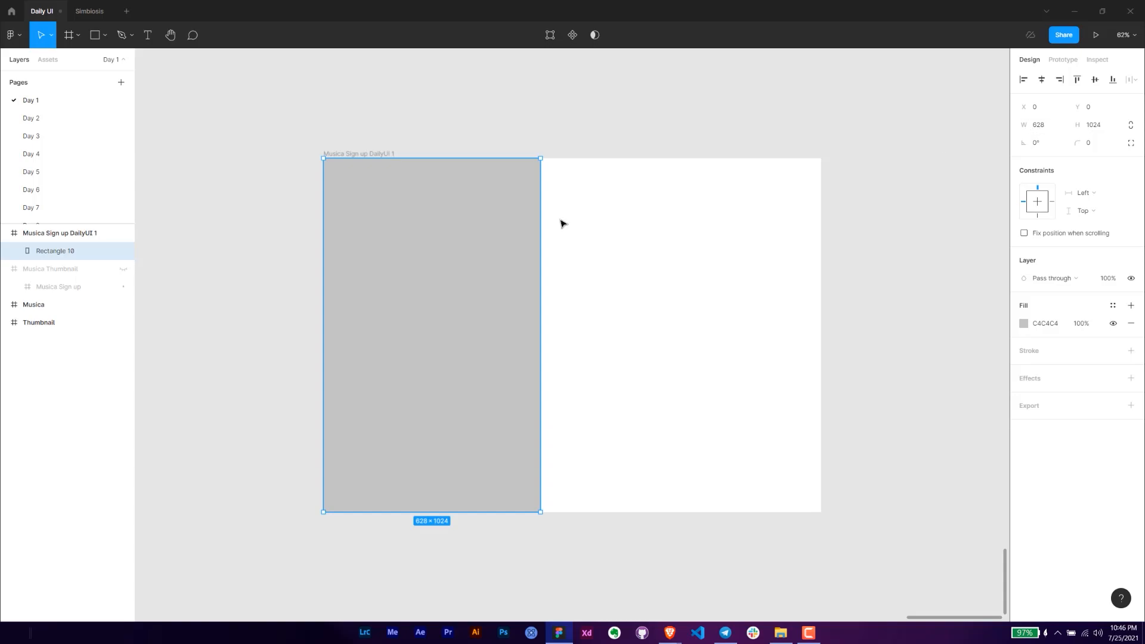
- Fill the rectangle with the yellow earphones image from the DailyUI folder on the Desktop
left_click(1023, 323)
left_click(894, 326)
left_click(906, 394)
left_click(940, 405)
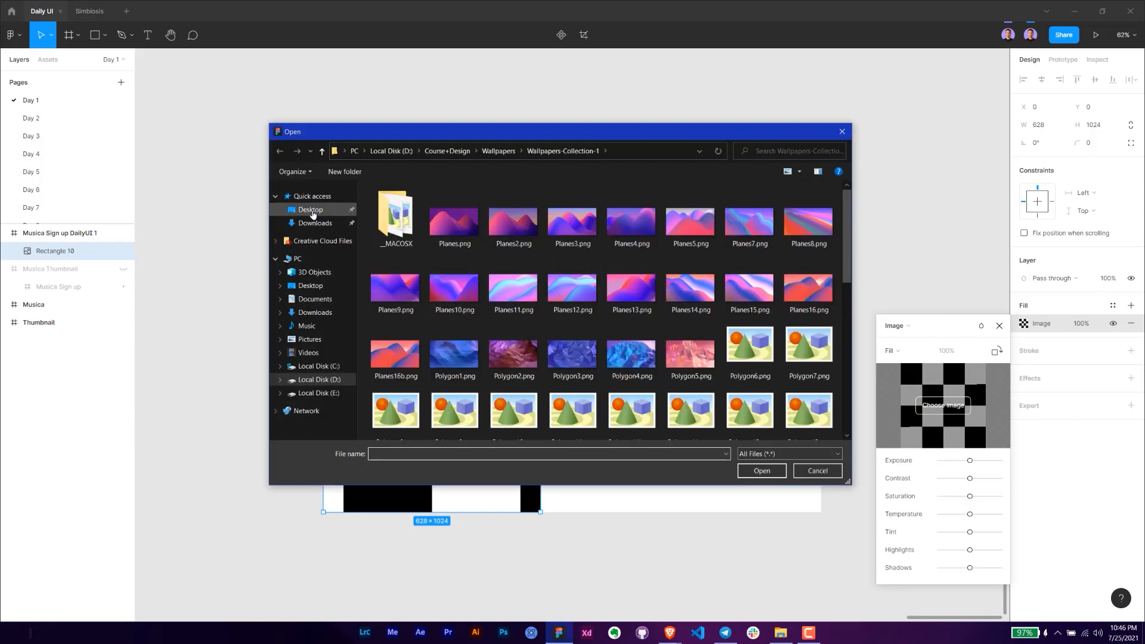
left_click(312, 212)
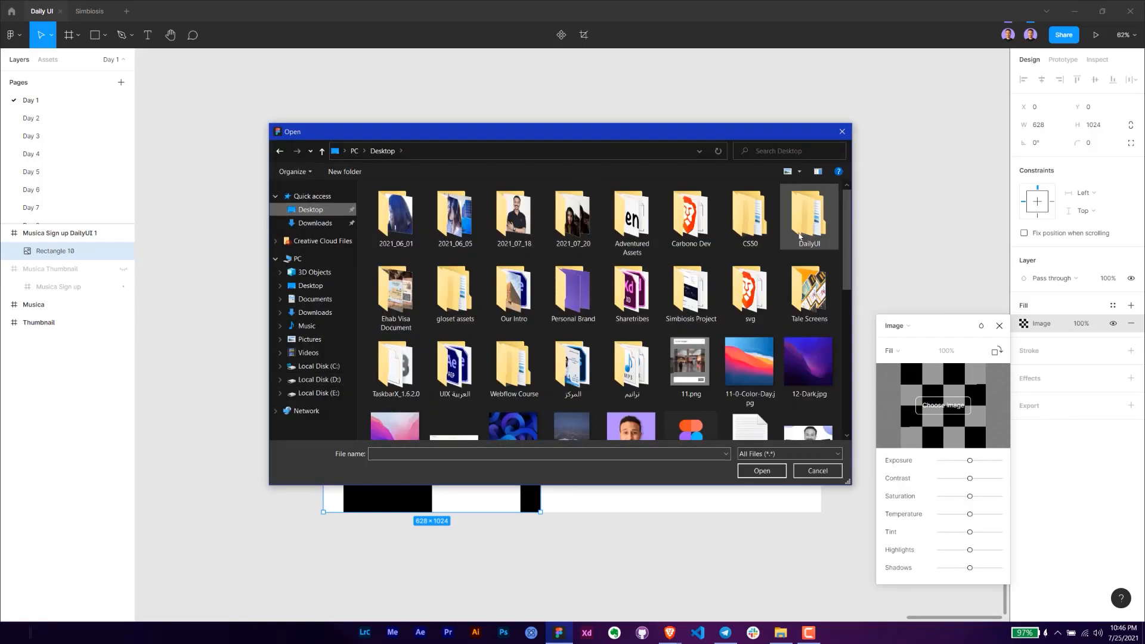
double_click(799, 236)
double_click(395, 217)
double_click(391, 216)
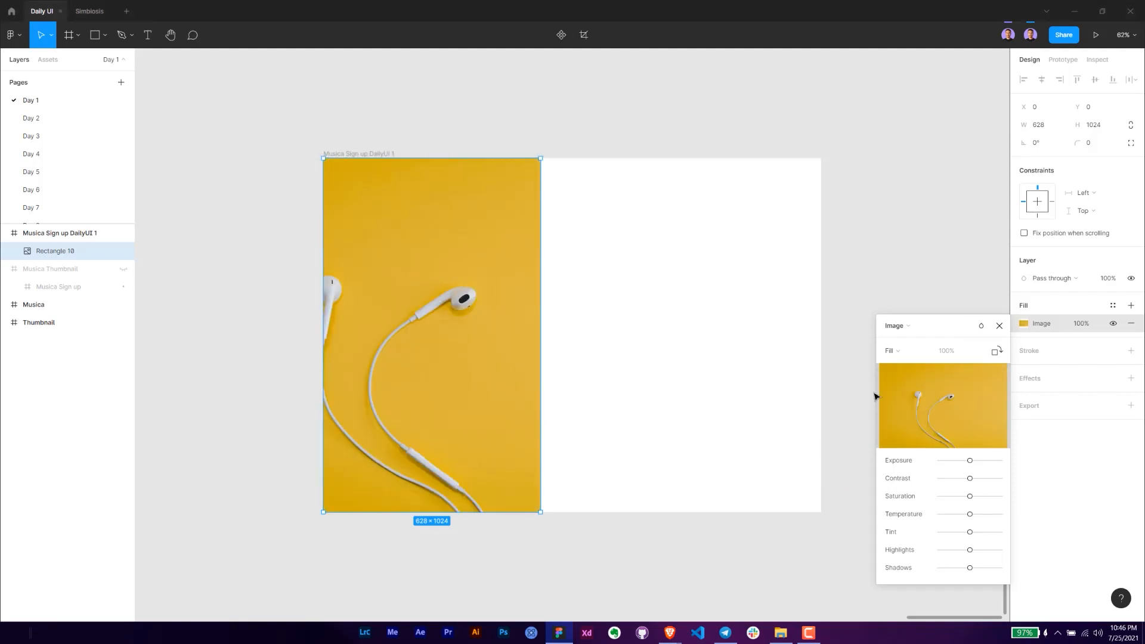
- Switch the image fill to Crop and shift the picture right so both earphones show inside the rectangle
left_click(892, 350)
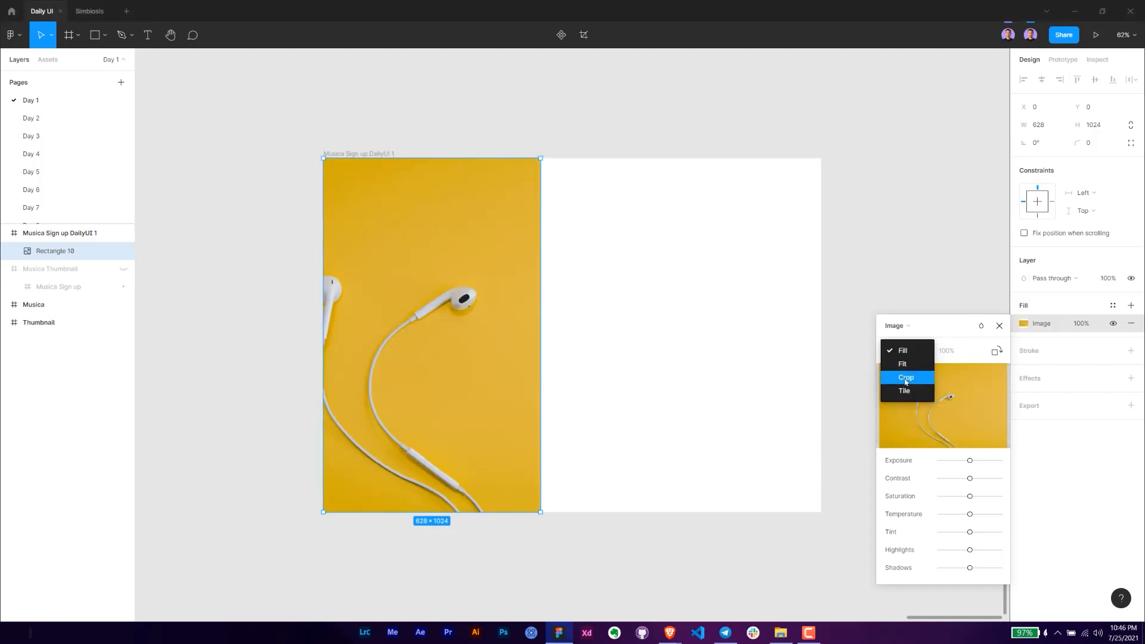
left_click(906, 378)
left_click_drag(439, 332, 486, 332)
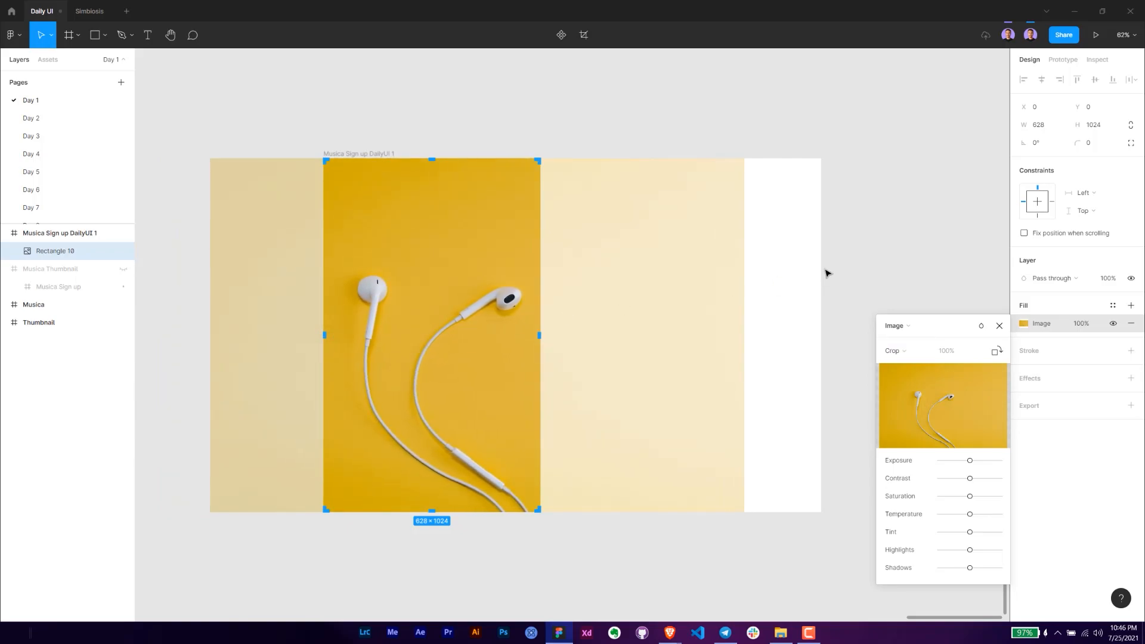
left_click(1000, 326)
left_click(876, 304)
- Add the text "Musica" above the earphones on the yellow image and set its font size to 88
scroll(359, 260, "up", 3)
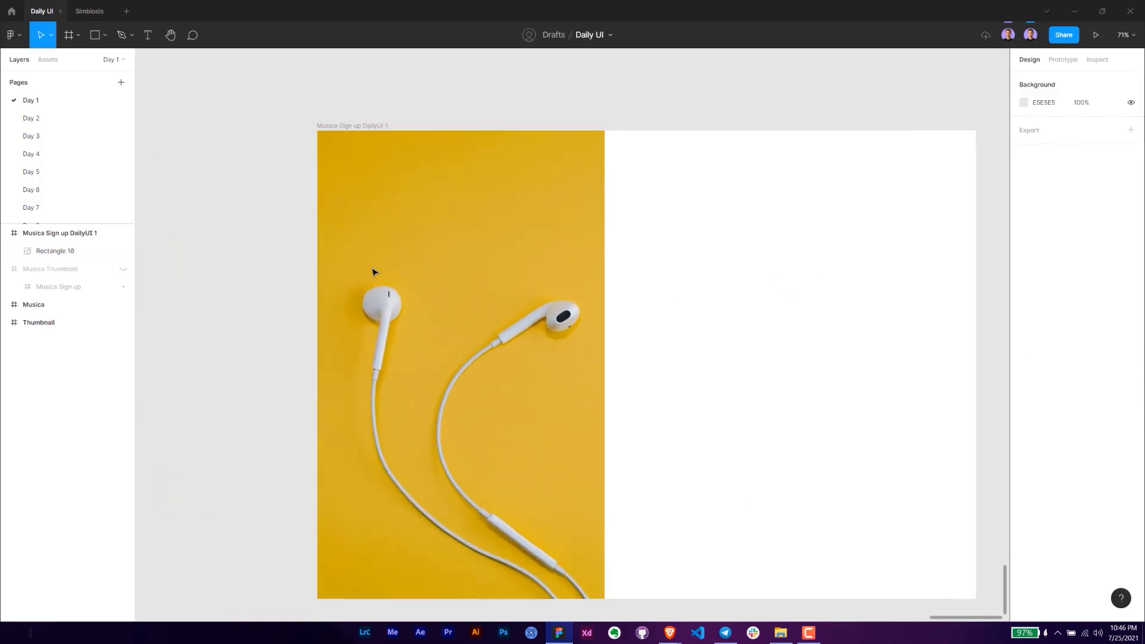
key("t")
left_click(443, 218)
type("M")
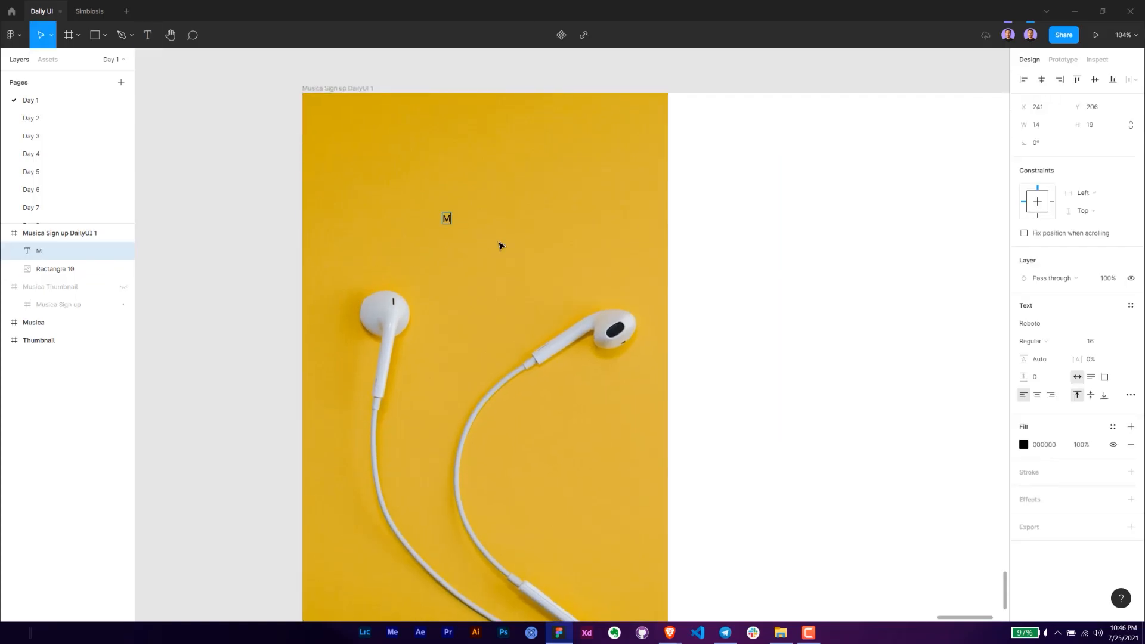
type("usica")
key("Escape")
left_click(1096, 347)
type("88")
key("Return")
- Change the font of the letter "M" in the "Musica" title to Courgette
double_click(487, 254)
key("shift+Left")
left_click(1043, 325)
type("C")
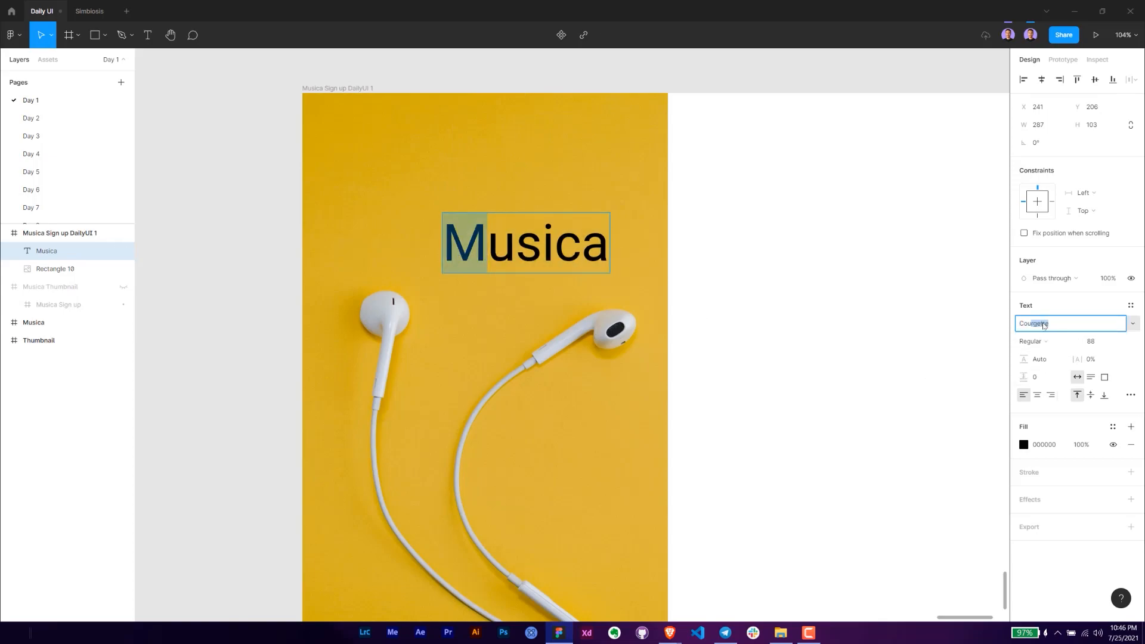
type("ourg")
key("Return")
- Set the letters "usica" in the title to the Lato font at size 44
left_click_drag(491, 250, 617, 254)
left_click(1049, 325)
key("Return")
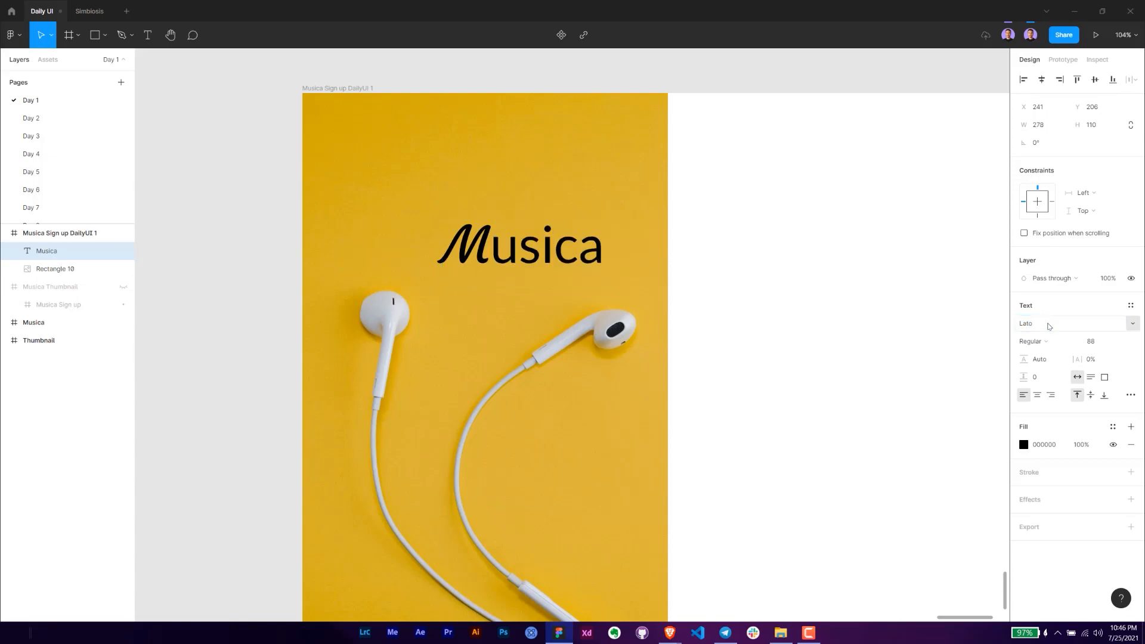
left_click(1095, 345)
type("44")
key("Return")
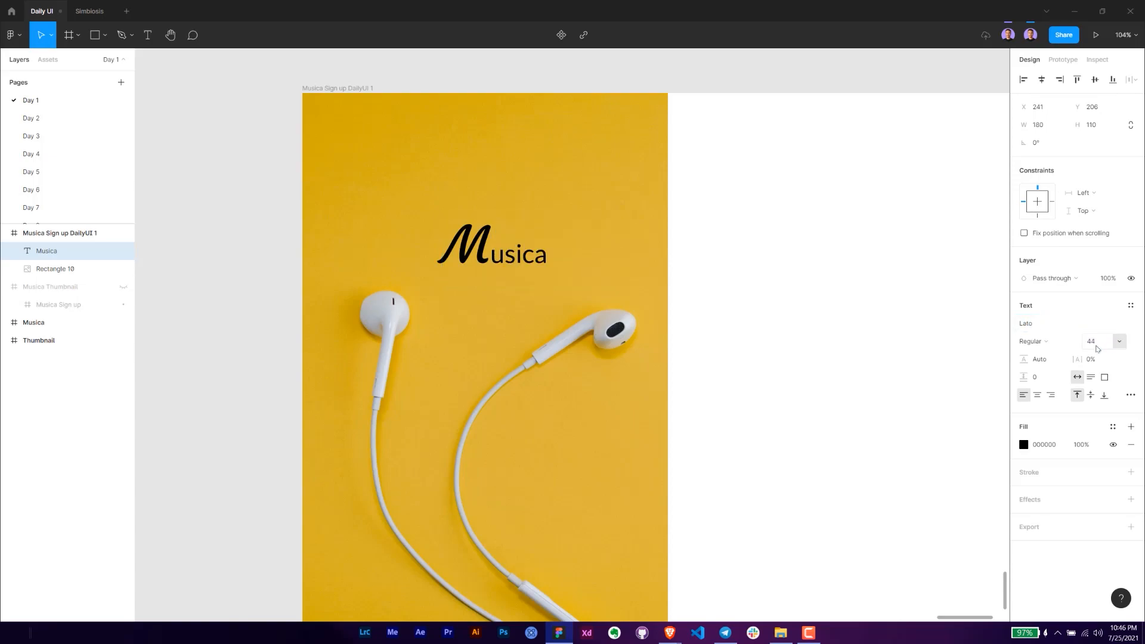
key("Escape")
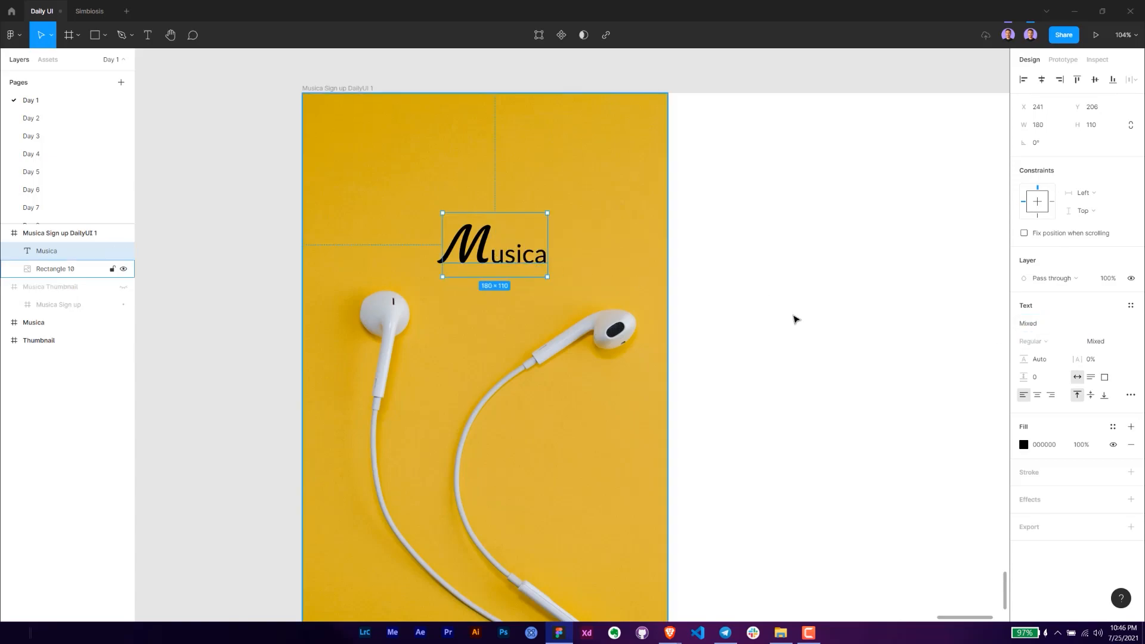
- Change the "Musica" title's fill to white (FFFFFF) and move the title up to Y 169
left_click(1025, 445)
left_click_drag(986, 431, 768, 262)
left_click_drag(475, 252, 463, 221)
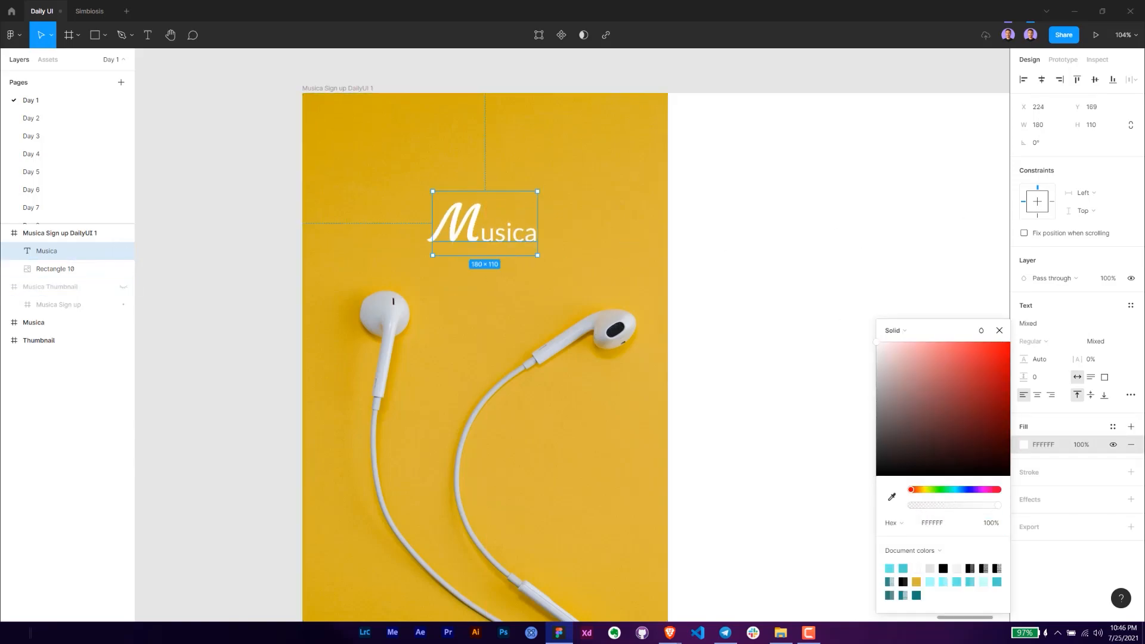
- Set the title's text box width to 246, center-align its text and center the box horizontally over the image
key("alt+Tab")
left_click(1034, 124)
key("Return")
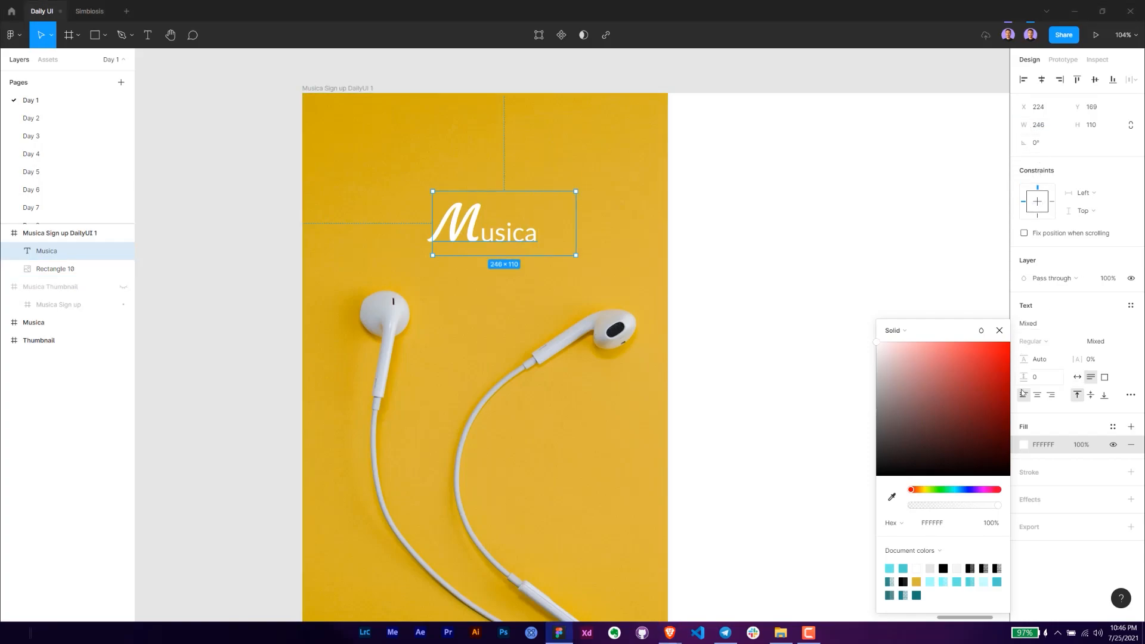
left_click(1037, 394)
left_click_drag(506, 233, 484, 233)
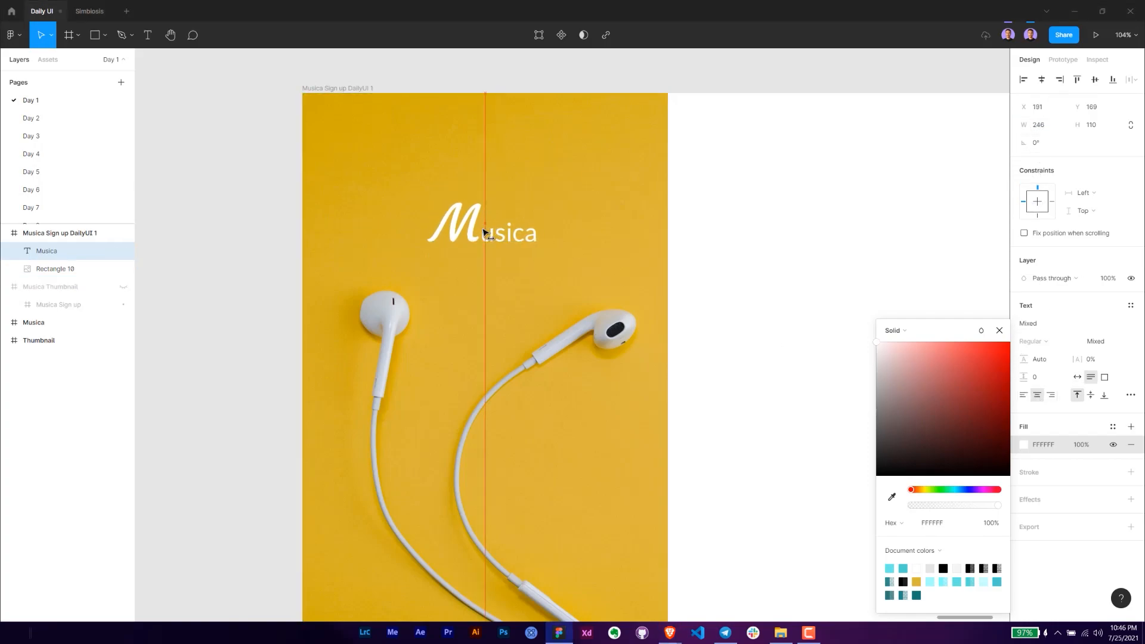
left_click(759, 250)
left_click(497, 244)
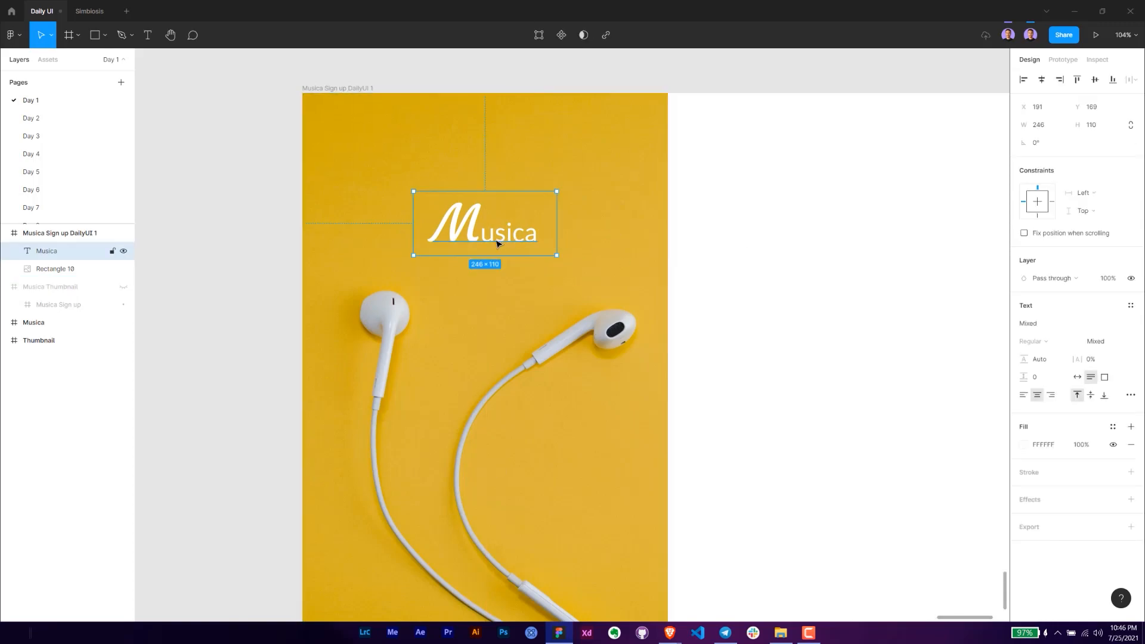
- Add a text layer below the title with the pasted tagline "Listen everywhere on your own."
left_click(493, 274)
key("t")
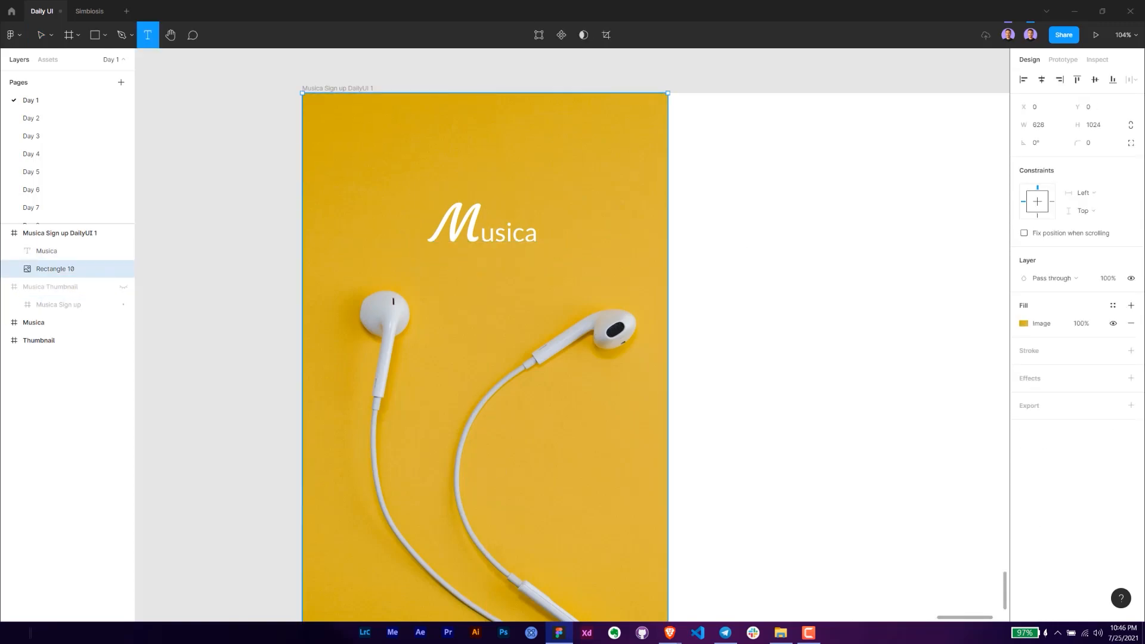
key("alt+Tab")
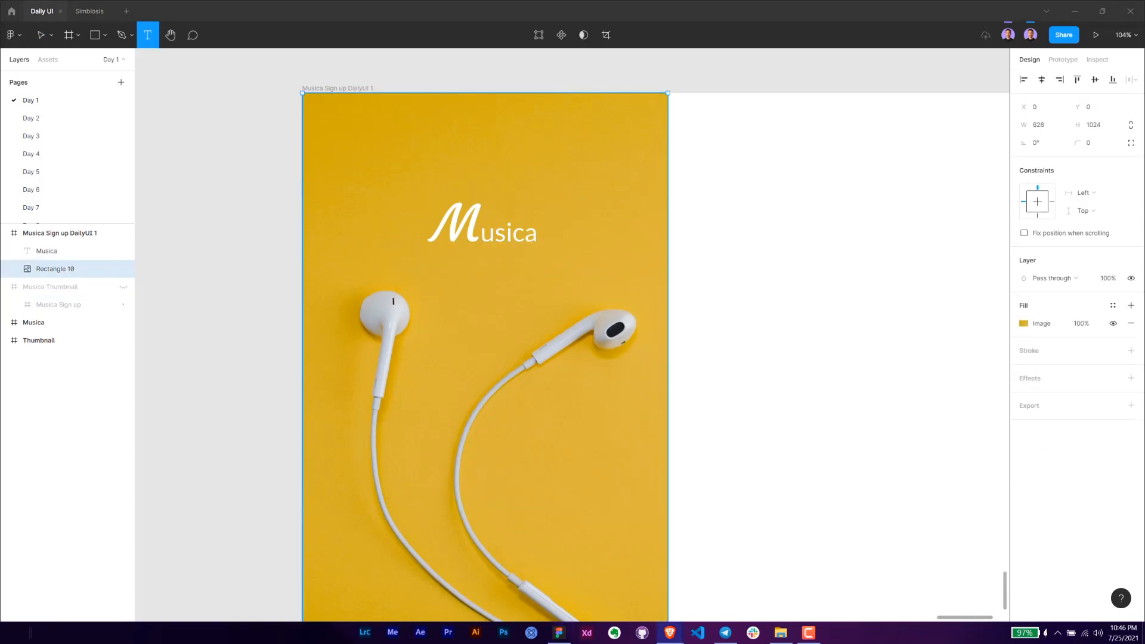
left_click(460, 289)
type("Listen everywhere on your own.")
key("Escape")
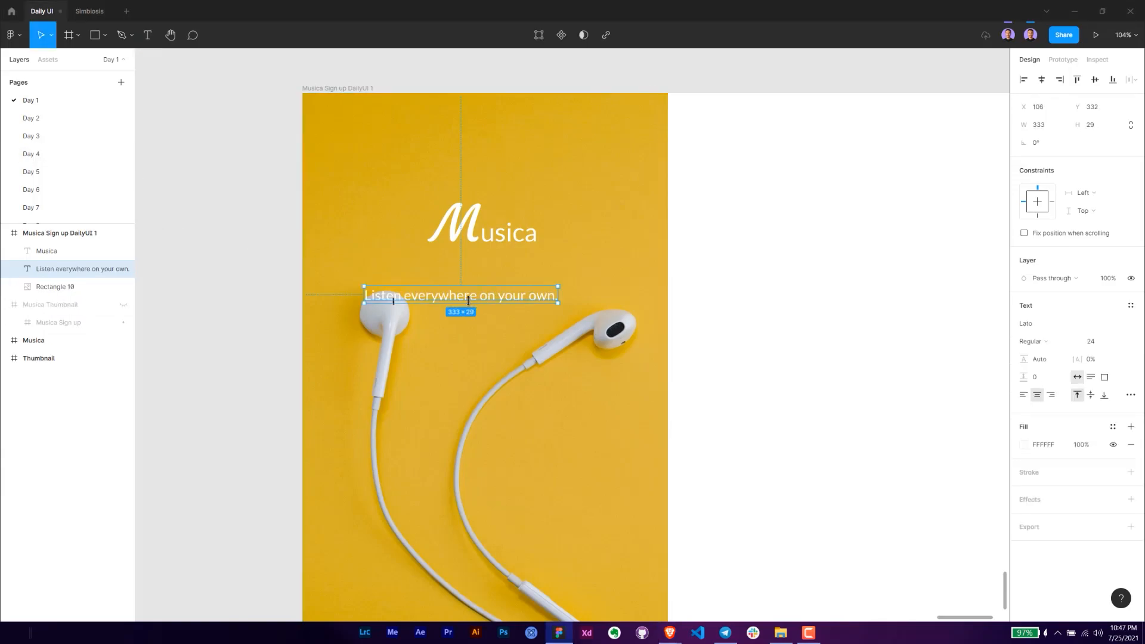
- Move the tagline directly under the "Musica" title and center it horizontally at X 147, Y 279
left_click_drag(459, 298, 503, 263)
left_click(489, 229, "shift")
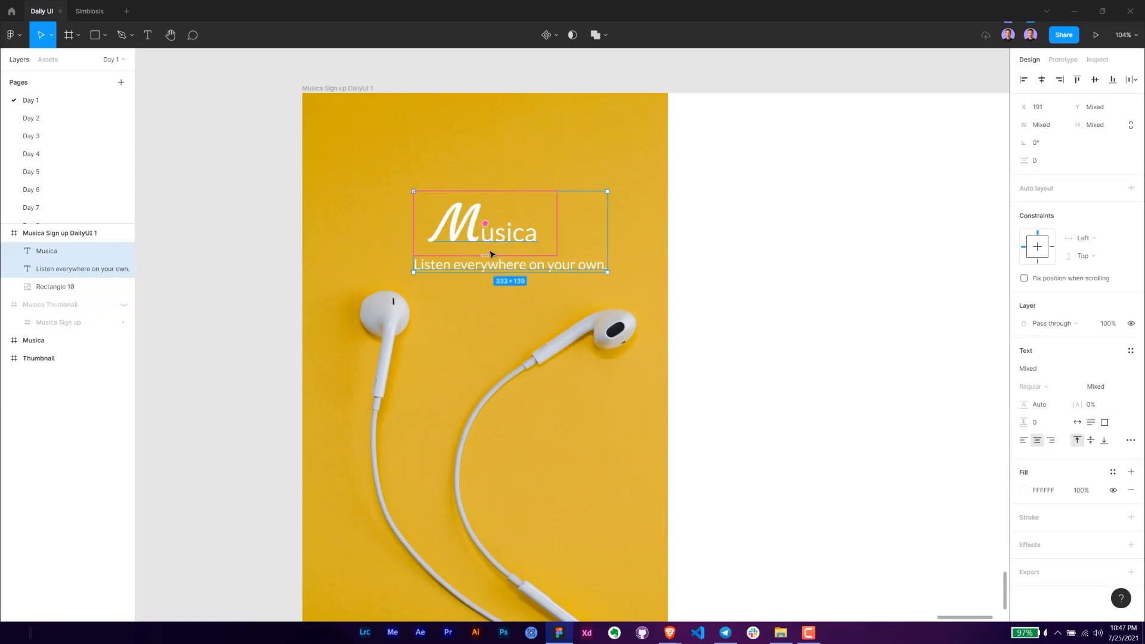
left_click(503, 291)
left_click_drag(519, 266, 494, 266)
left_click(495, 242, "shift")
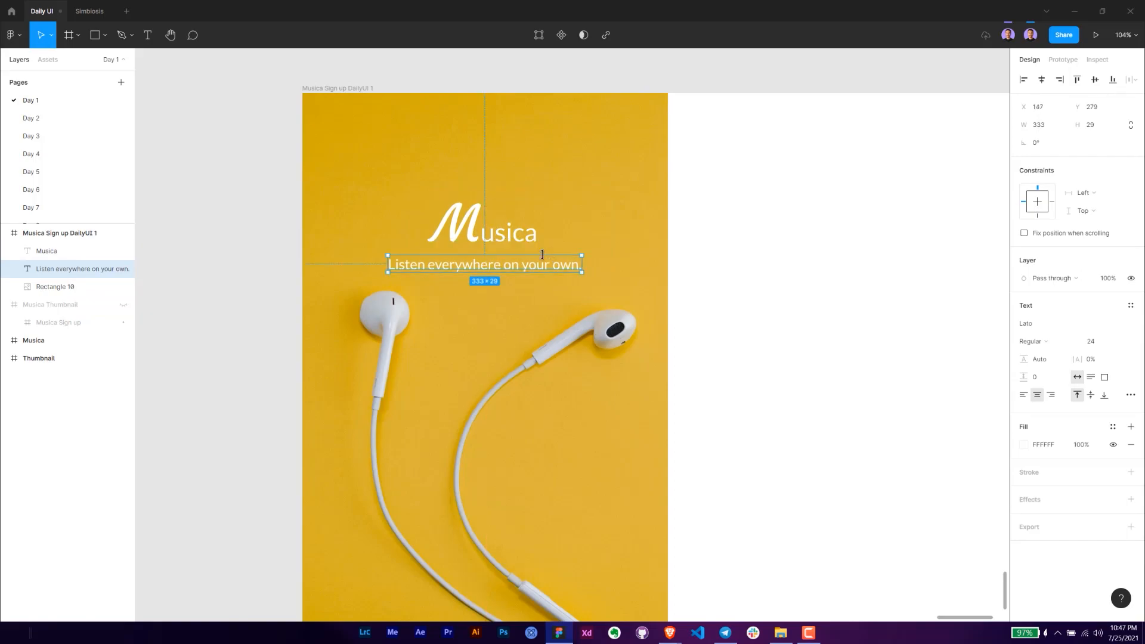
key("Escape")
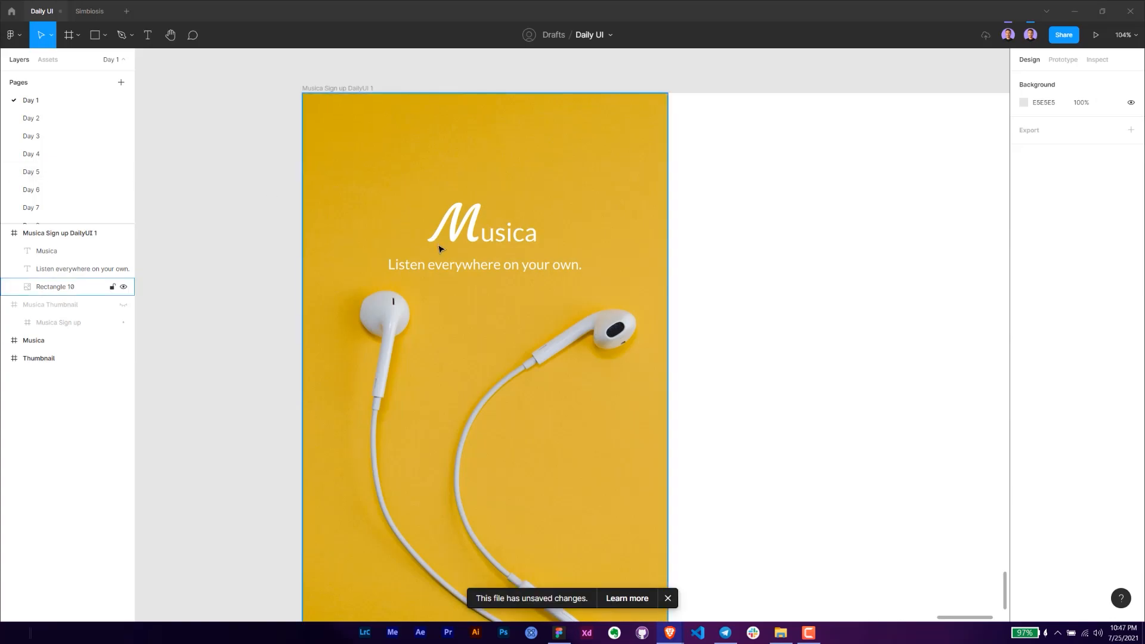
- Nudge the "Musica" title and the tagline up together
left_click(471, 265)
left_click(489, 232, "shift")
key("Up")
key("Up")
key("Up")
key("Up")
key("Up")
key("Up")
key("Up")
key("Up")
key("Up")
key("Up")
key("Up")
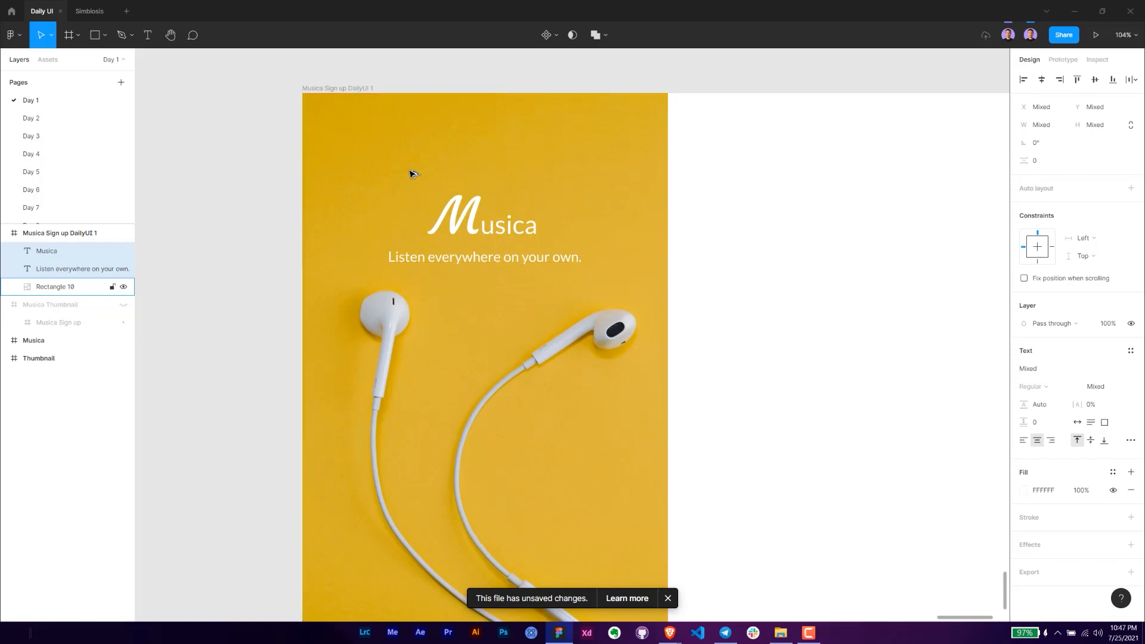
left_click(240, 209)
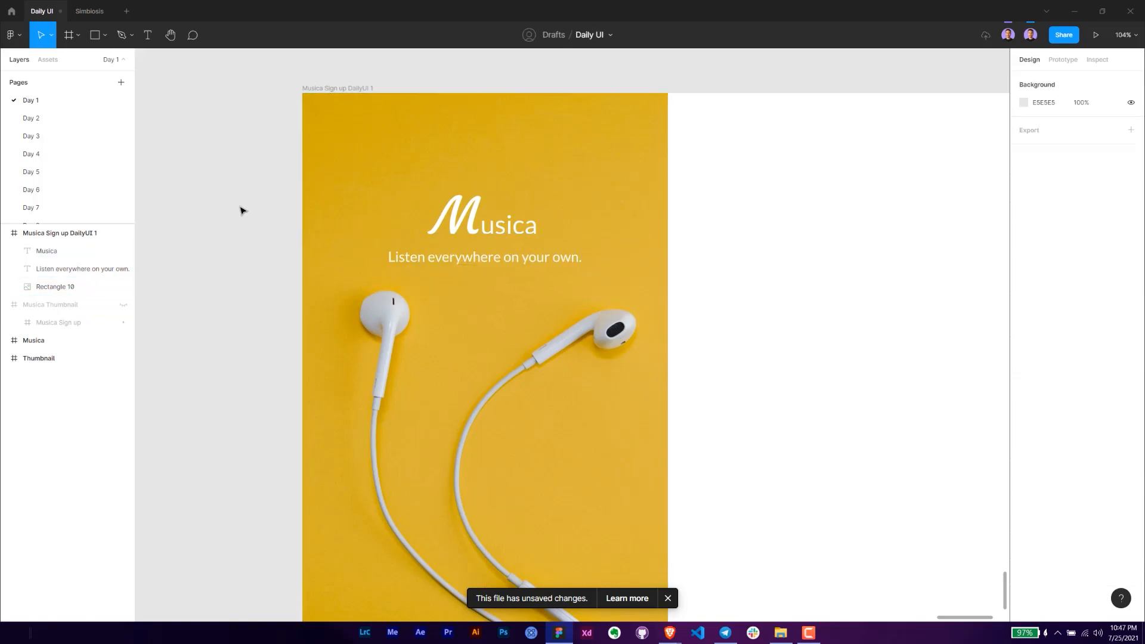
- Group the title, tagline and image rectangle, and rename the group "Hero"
scroll(262, 251, "down", 2)
scroll(275, 265, "down", 2)
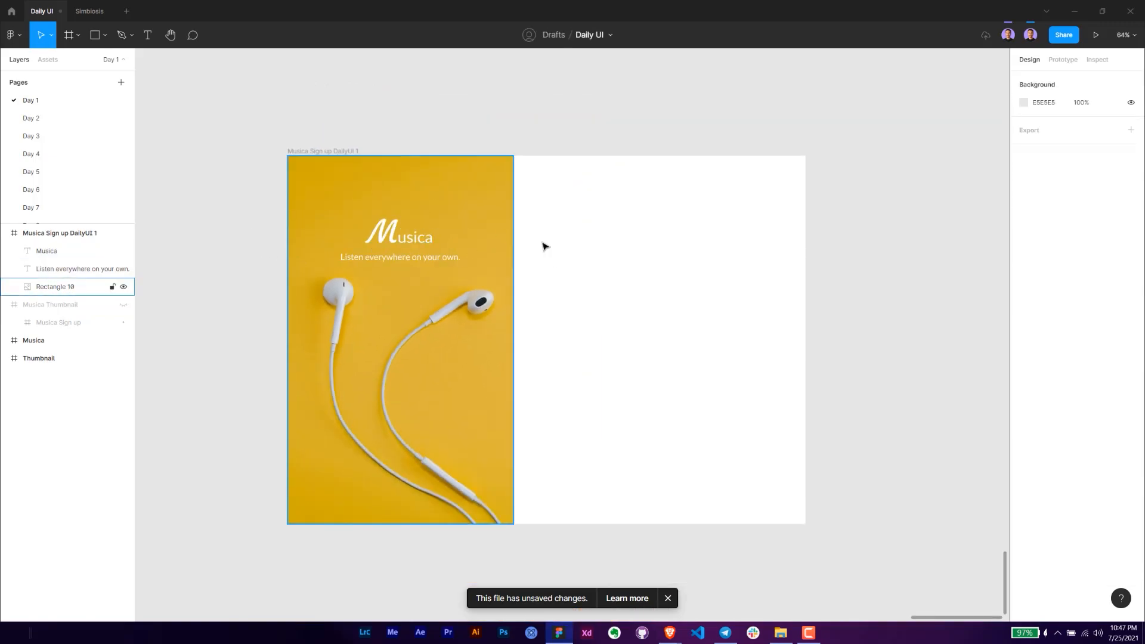
left_click_drag(561, 213, 344, 353)
key("ctrl+g")
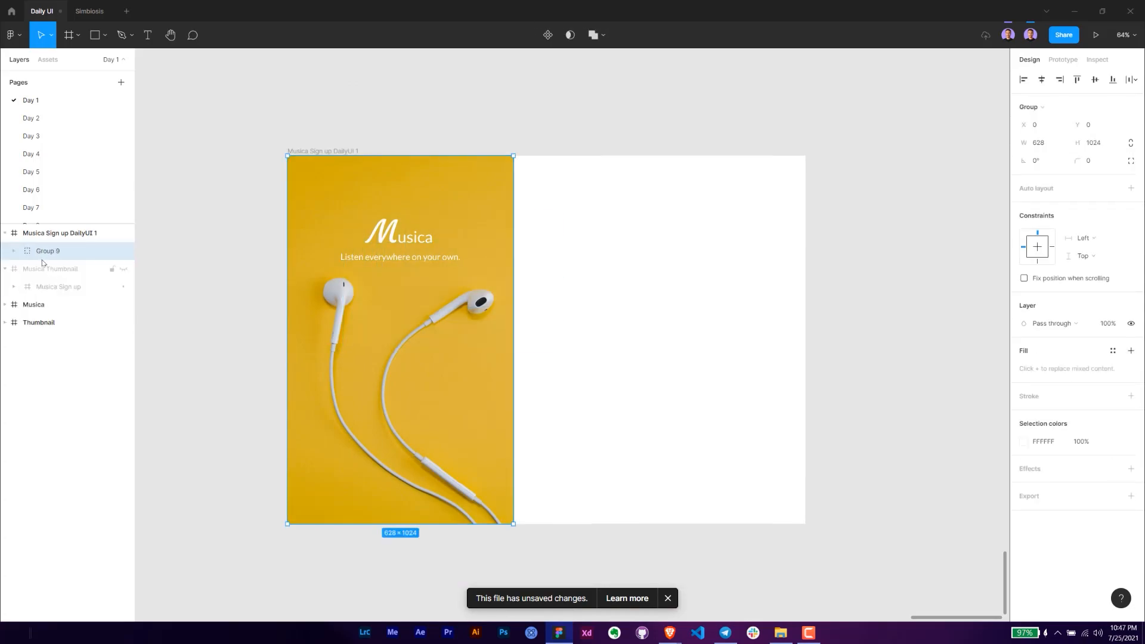
double_click(46, 251)
type("h")
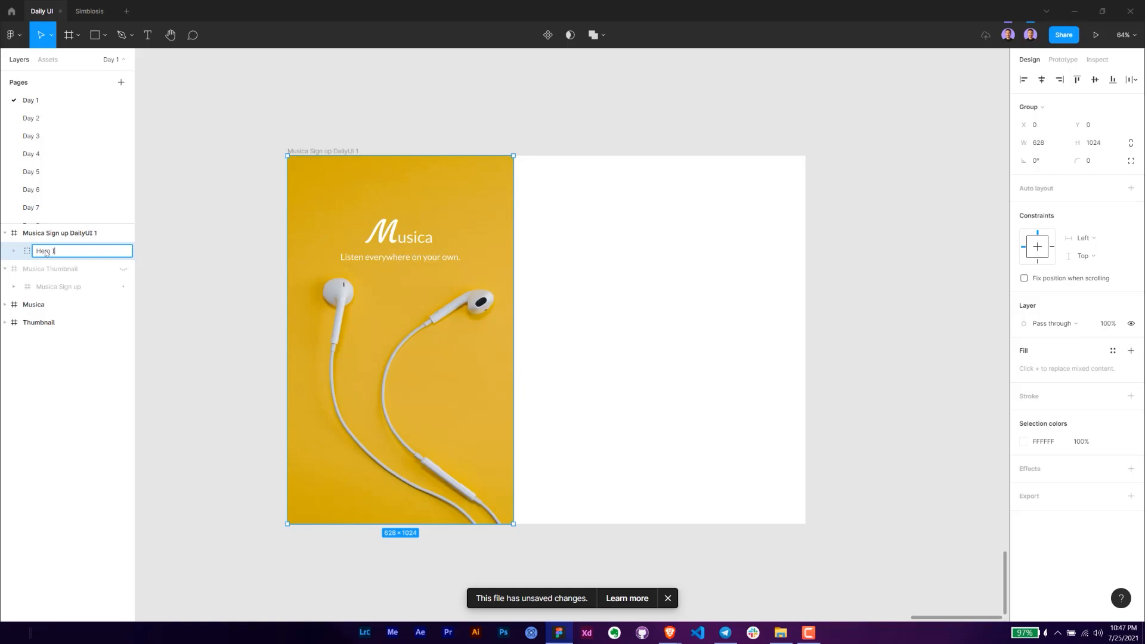
key("Return")
- Add the text "Back" in the upper part of the frame's white area and set its font size to 16
left_click(623, 309)
left_click_drag(598, 282, 514, 301)
key("t")
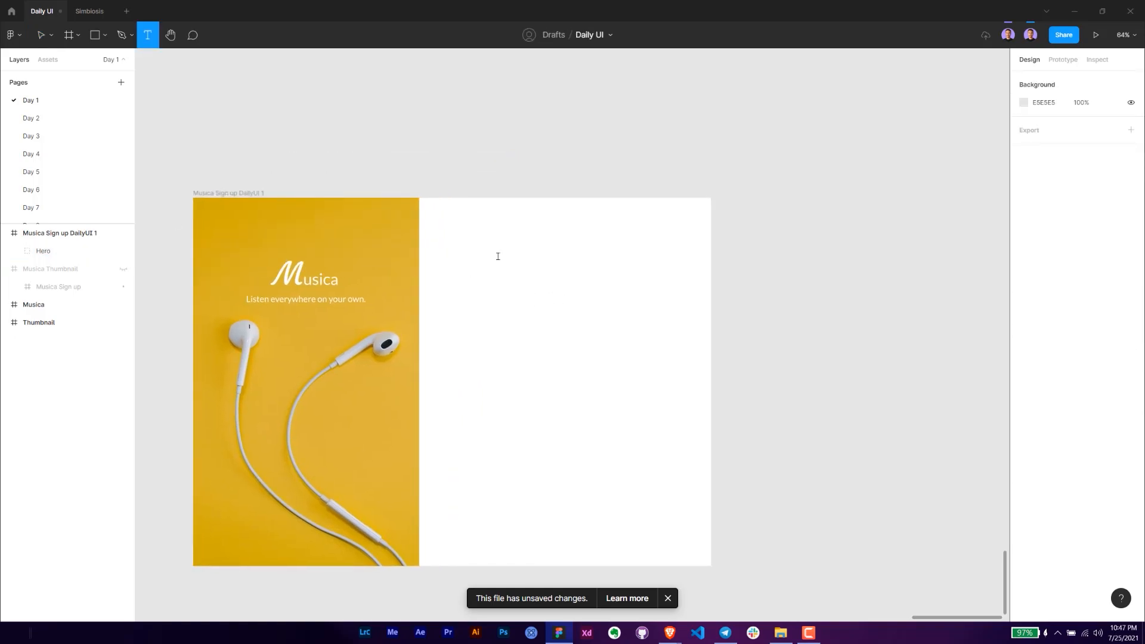
left_click(481, 250)
type("Back")
key("Escape")
left_click(1088, 345)
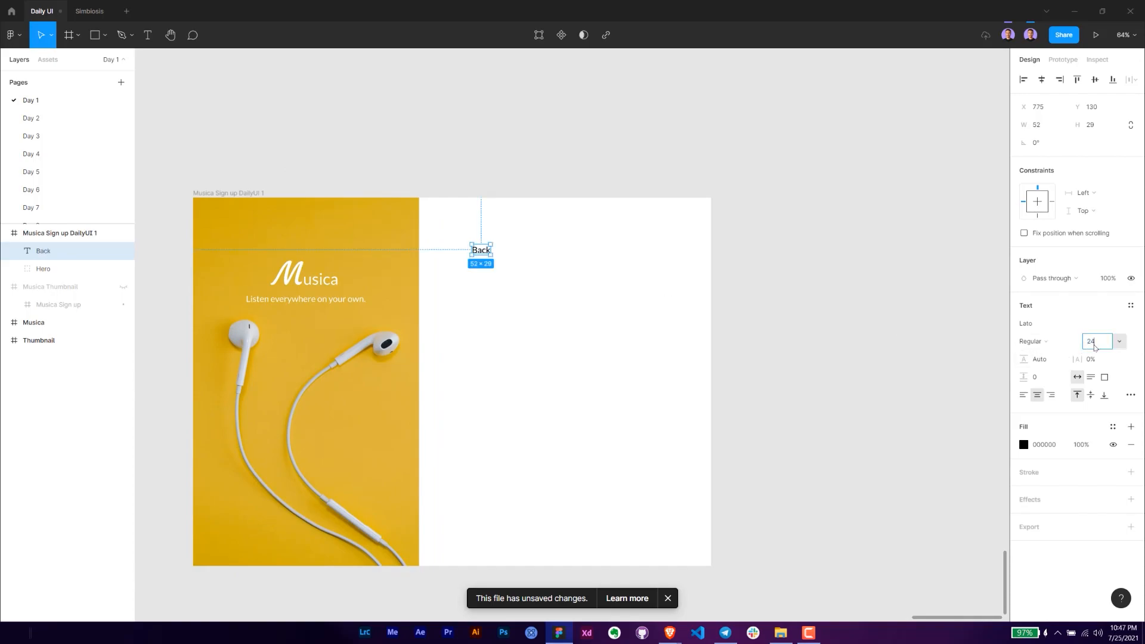
key("alt+Tab")
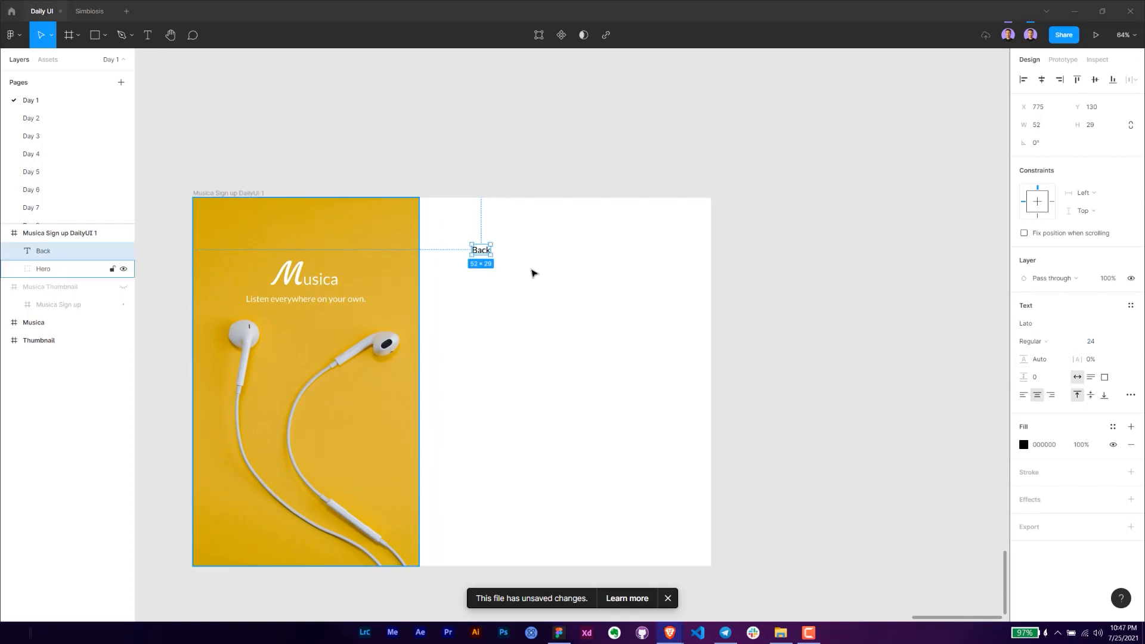
left_click(1110, 343)
type("16")
key("Return")
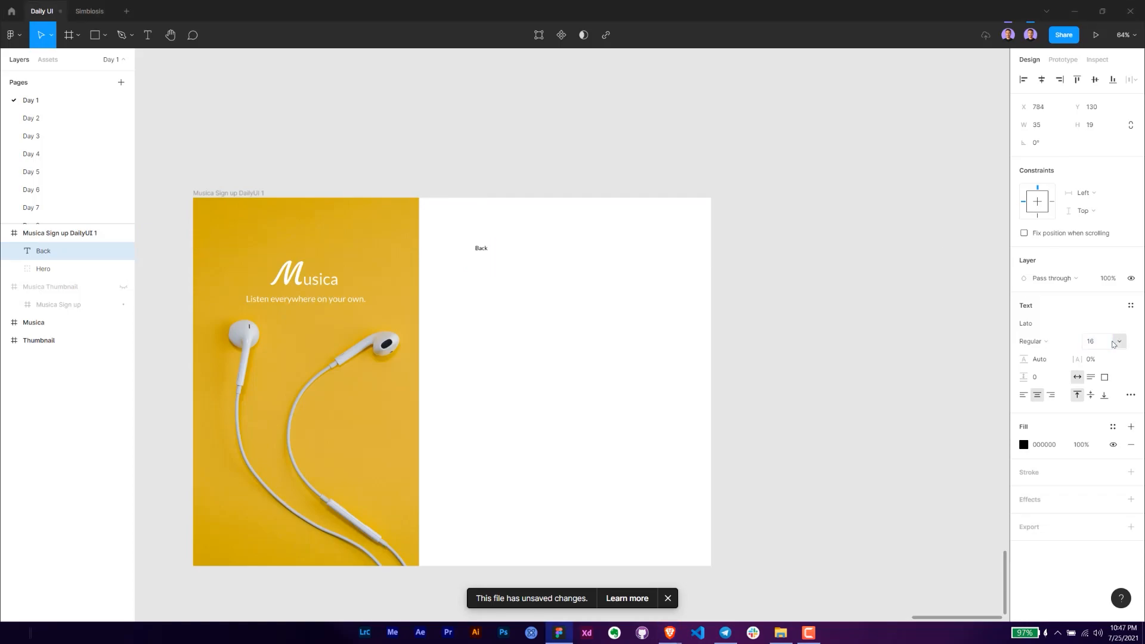
- Set the "Back" text's fill opacity to 60%
left_click(1084, 445)
type("60")
key("Return")
- Nudge the "Back" text right to X 808, spacing it 180 from the Hero group
scroll(420, 274, "up", 5)
key("Right")
key("Right")
key("Right")
key("Right")
key("Right")
key("Right")
key("Right")
key("Right")
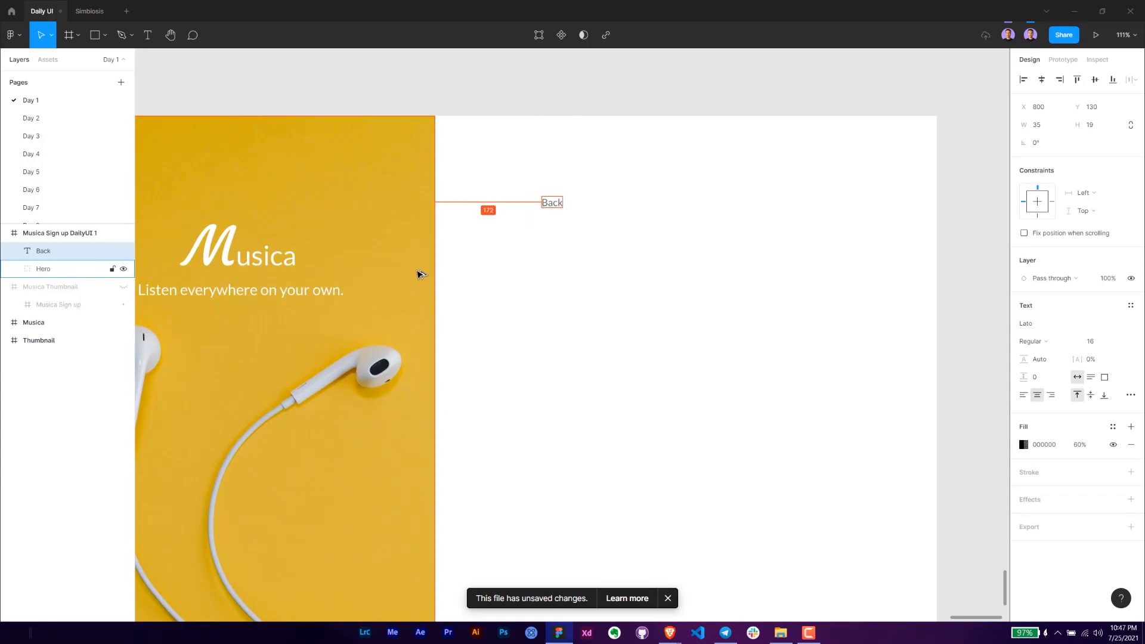
key("Right")
key("Right")
key("Right")
key("Right")
key("Right")
key("Right")
key("Right")
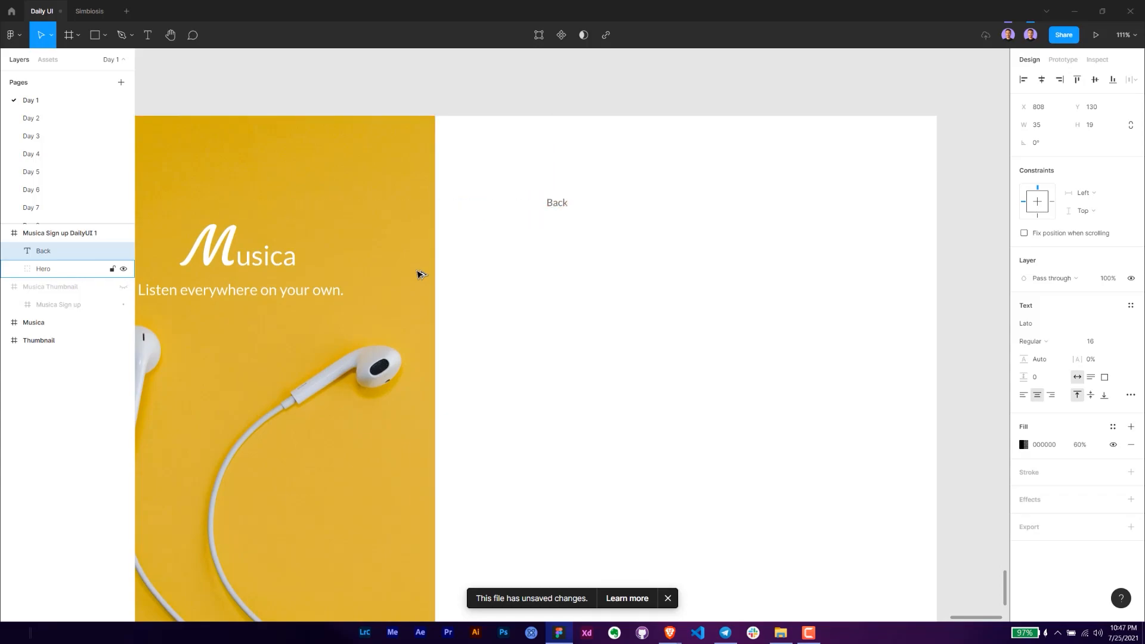
- Set the "Back" text's box height to 16 and centre its text vertically
left_click(1092, 127)
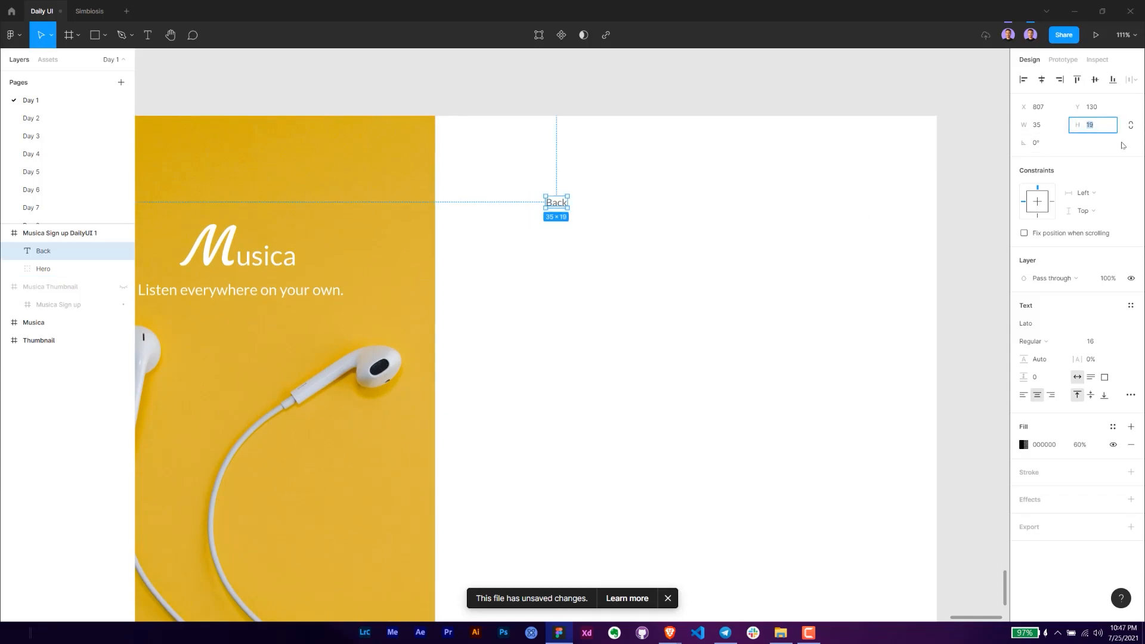
type("16")
key("Return")
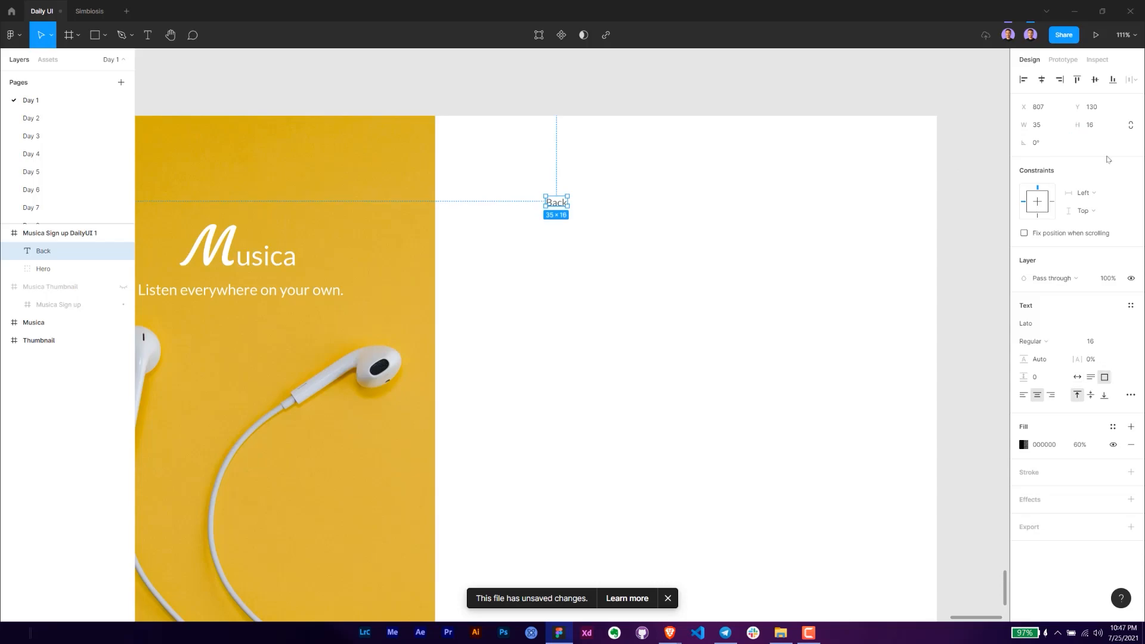
left_click(1090, 396)
- Nudge the "Back" text further down in the white form area
key("shift+Down")
key("shift+Down")
key("shift+Down")
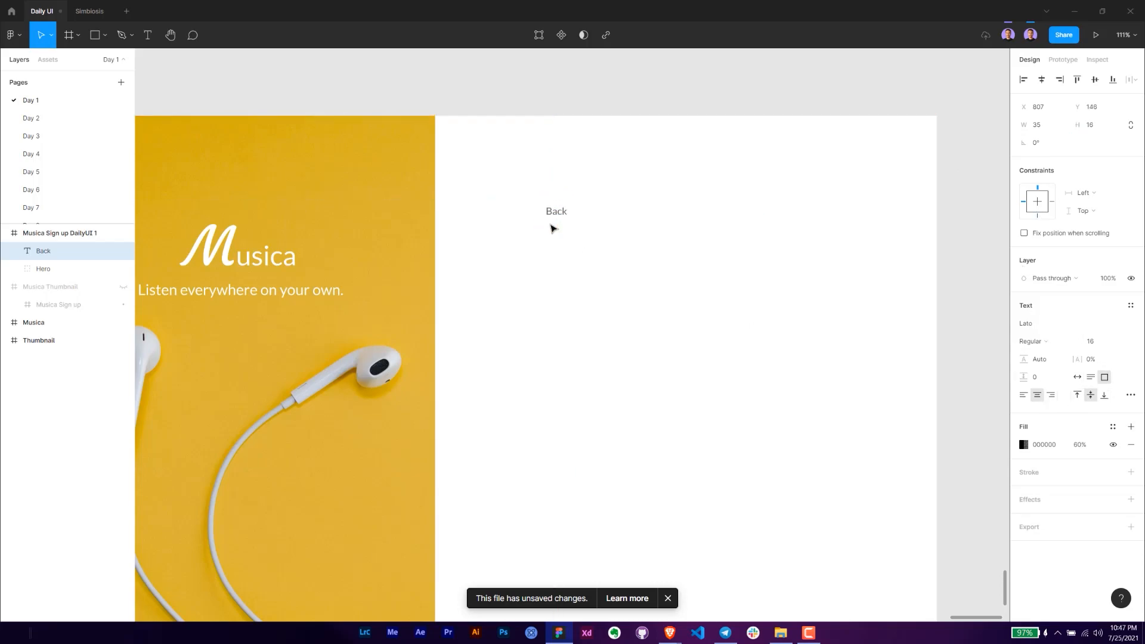
key("shift+Down")
left_click(603, 317)
- Add the text "Create your account" below "Back" and set its font size to 24
left_click_drag(624, 330, 582, 292)
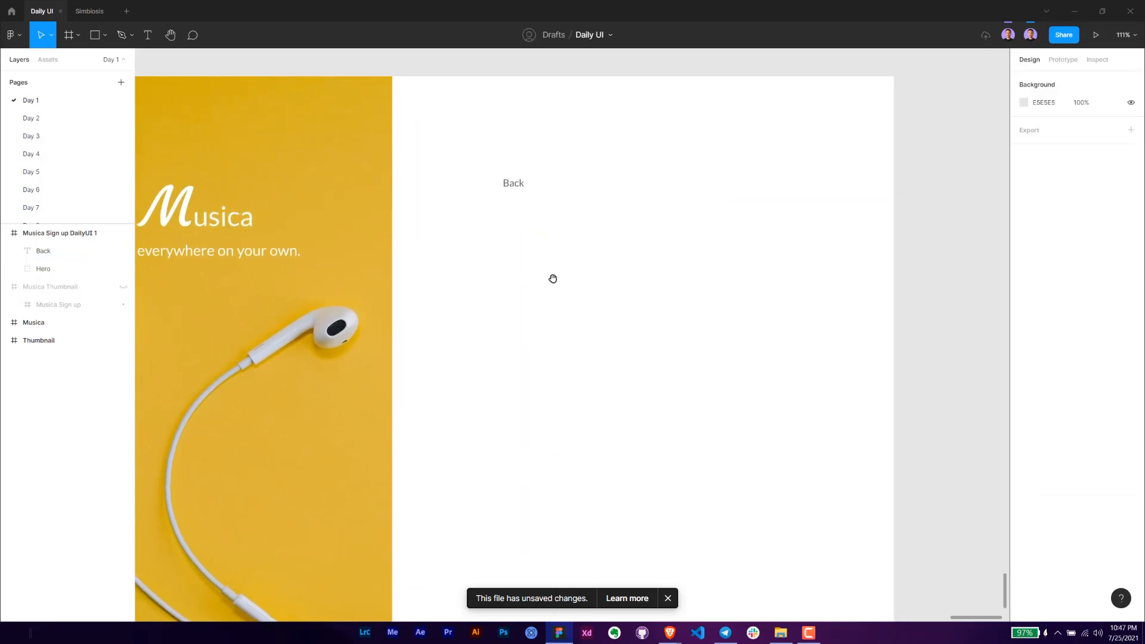
key("t")
left_click(512, 206)
type("Create y")
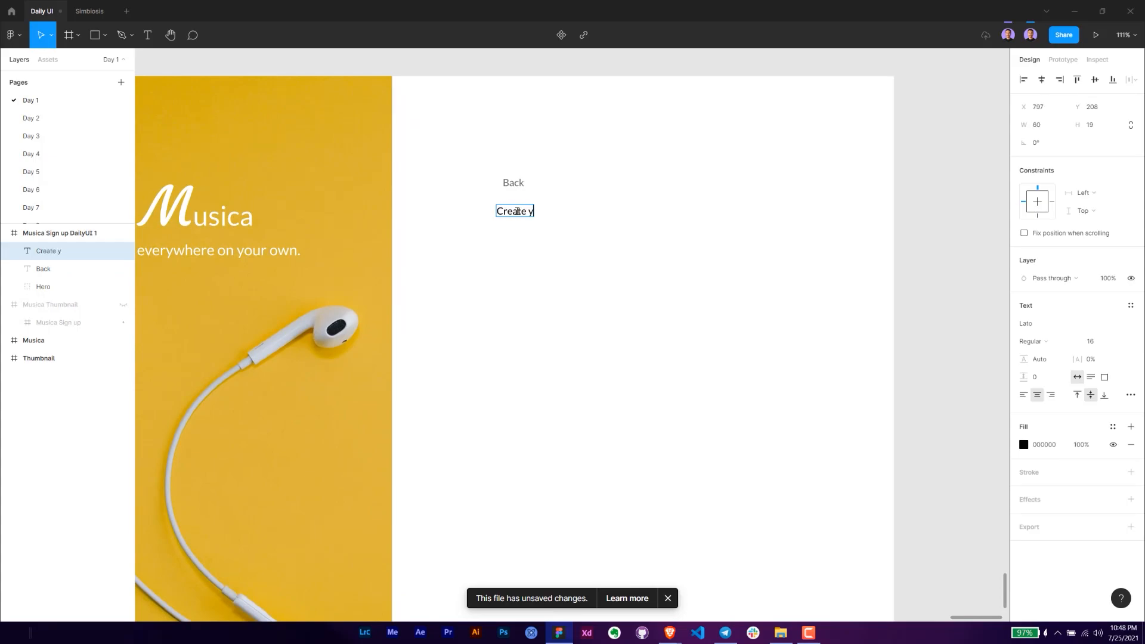
type("our account")
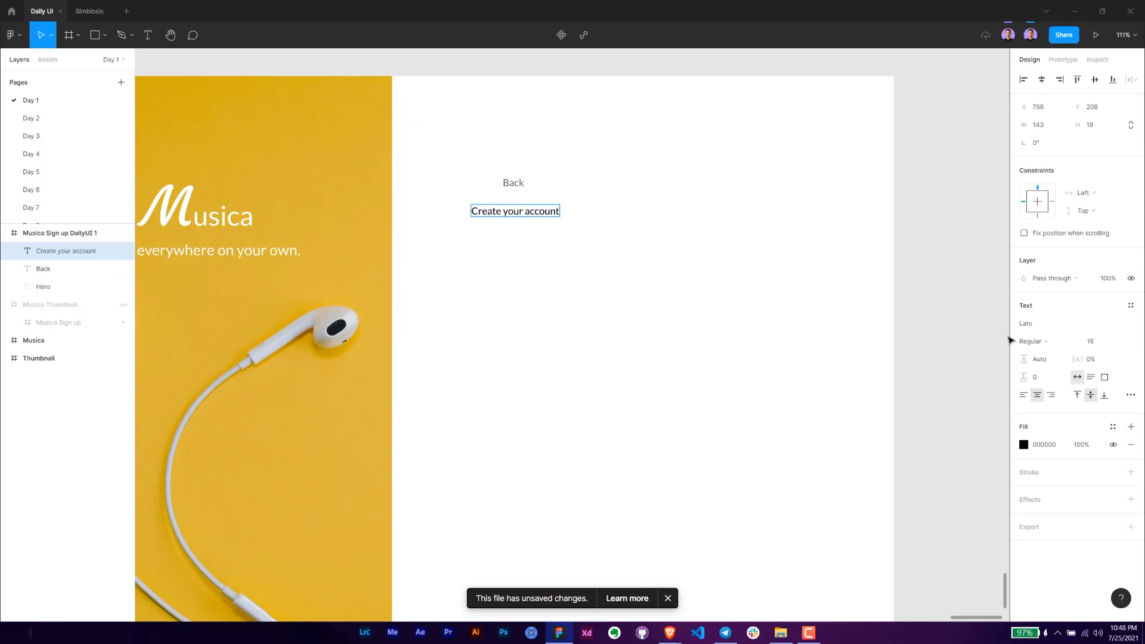
key("Escape")
left_click(1100, 341)
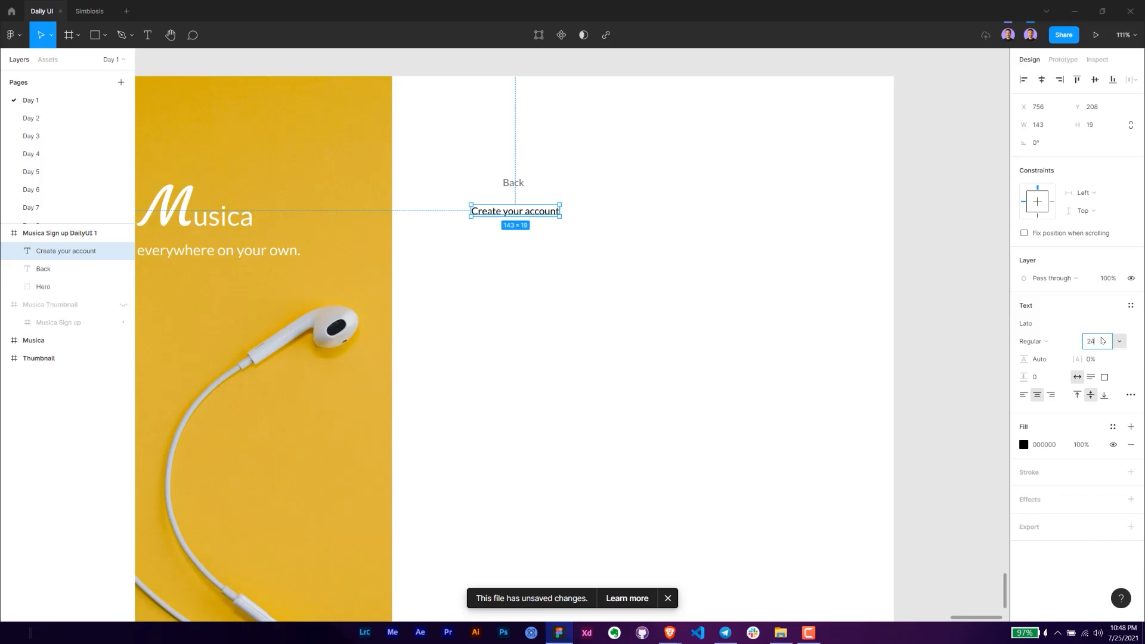
key("Return")
- Align the "Create your account" text with "Back" at X 807 and set its box height to 32
left_click(585, 266)
left_click(522, 218)
left_click_drag(537, 216, 588, 222)
double_click(541, 216)
left_click(1108, 127)
type("32")
key("Return")
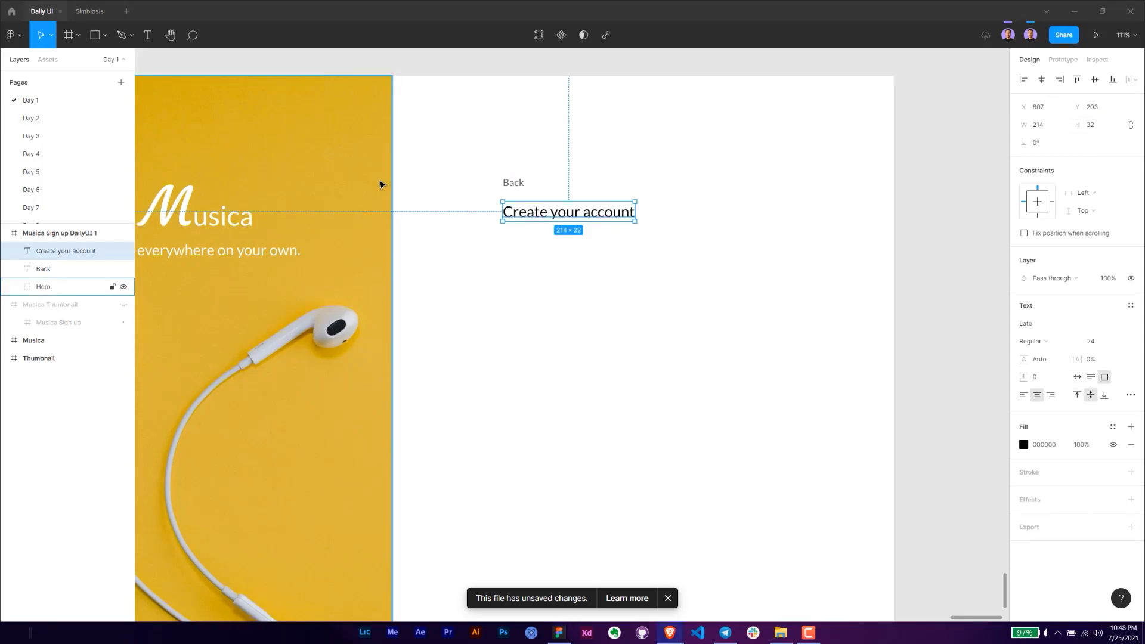
key("alt")
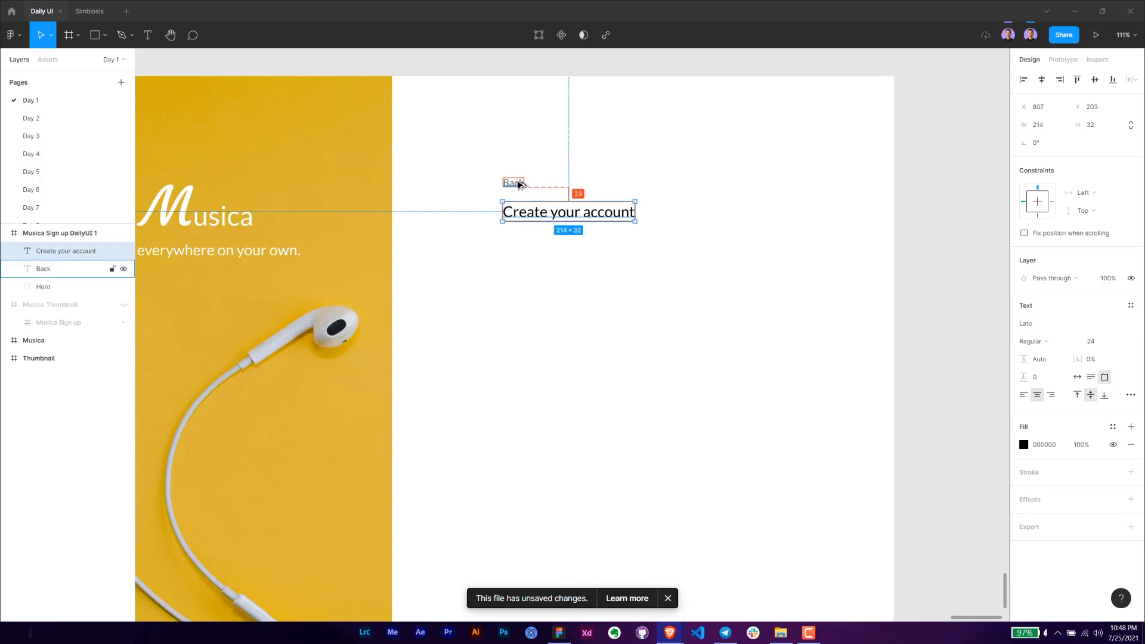
- Set the "Create your account" heading's font size to 32 and resize its text box to 286 × 40
left_click(1095, 343)
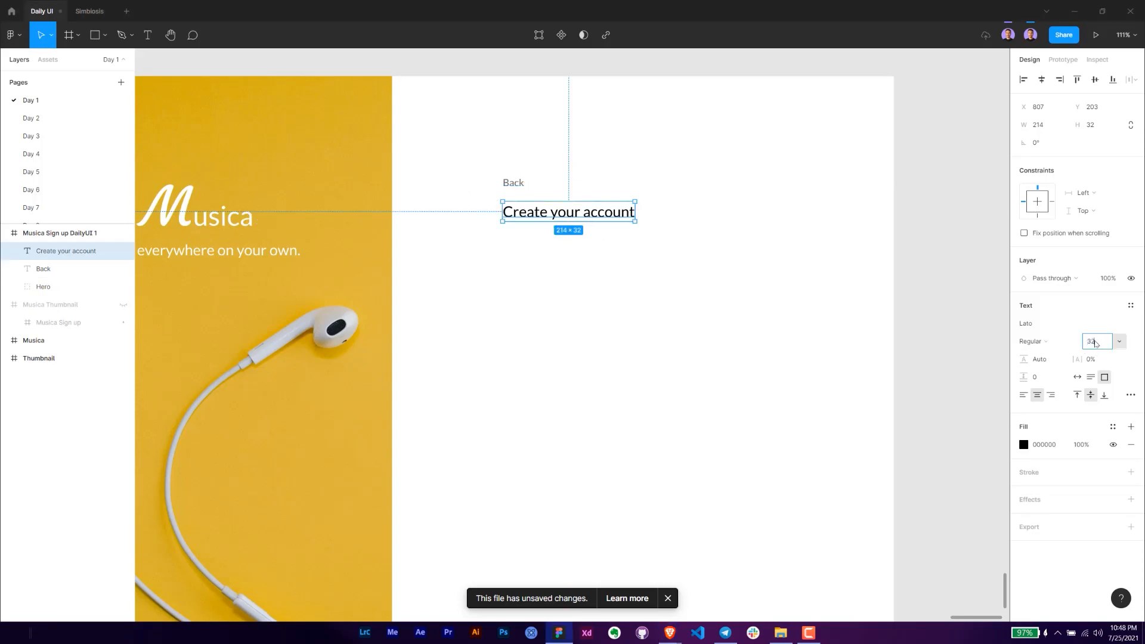
type("32")
key("Return")
left_click_drag(635, 214, 680, 219)
left_click(1089, 125)
type("40")
key("Return")
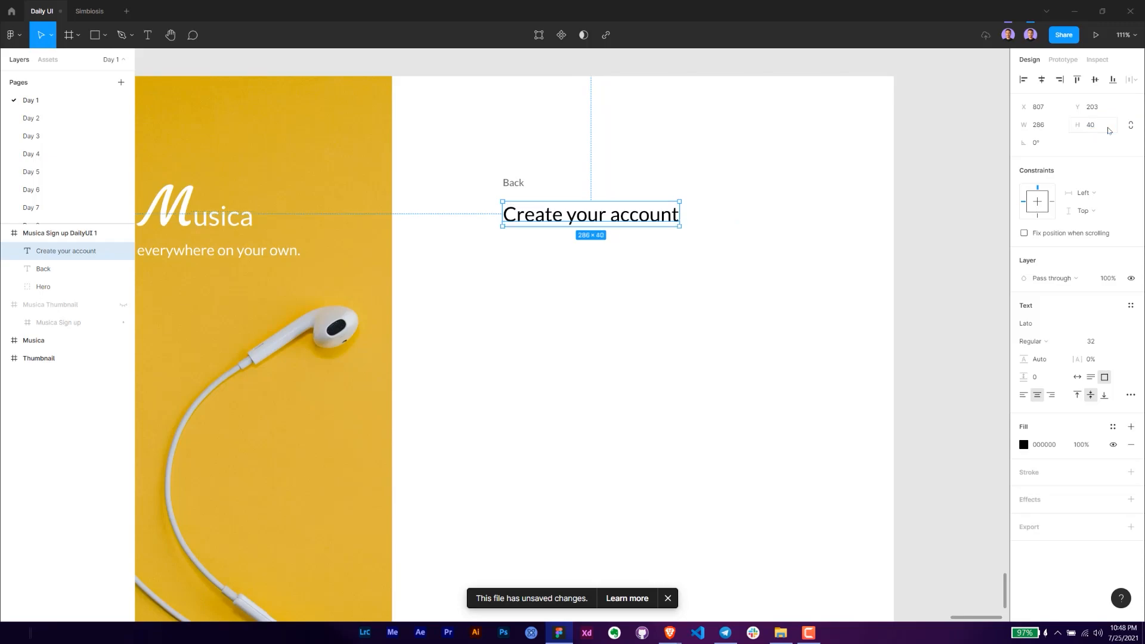
- Check the heading's spacing to "Back" and nudge the heading down to Y 204
key("alt")
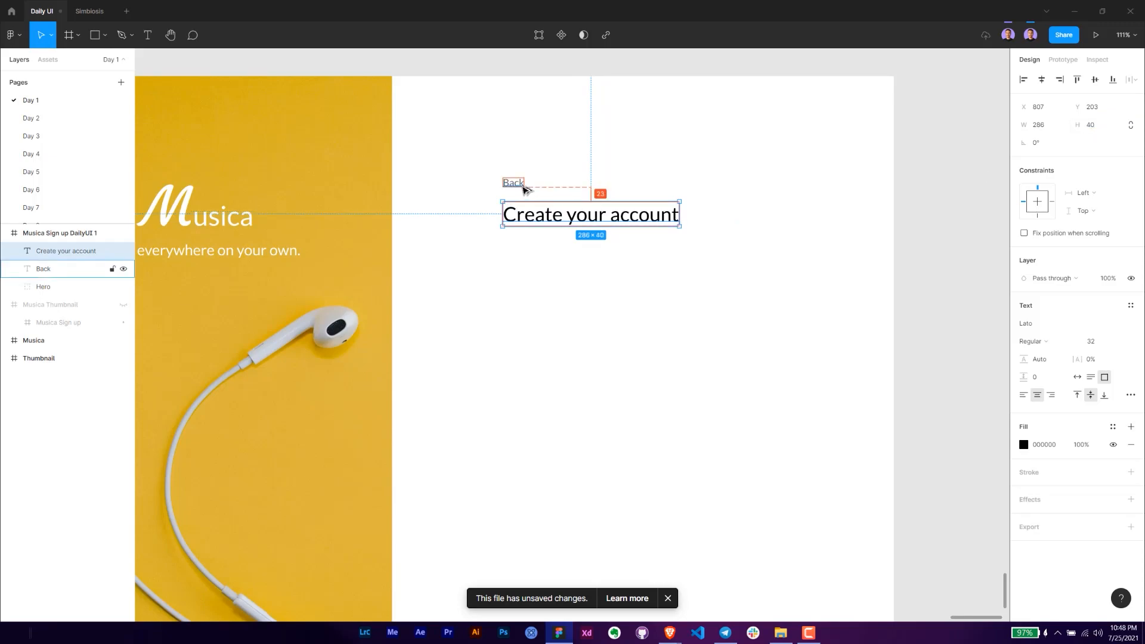
key("Down")
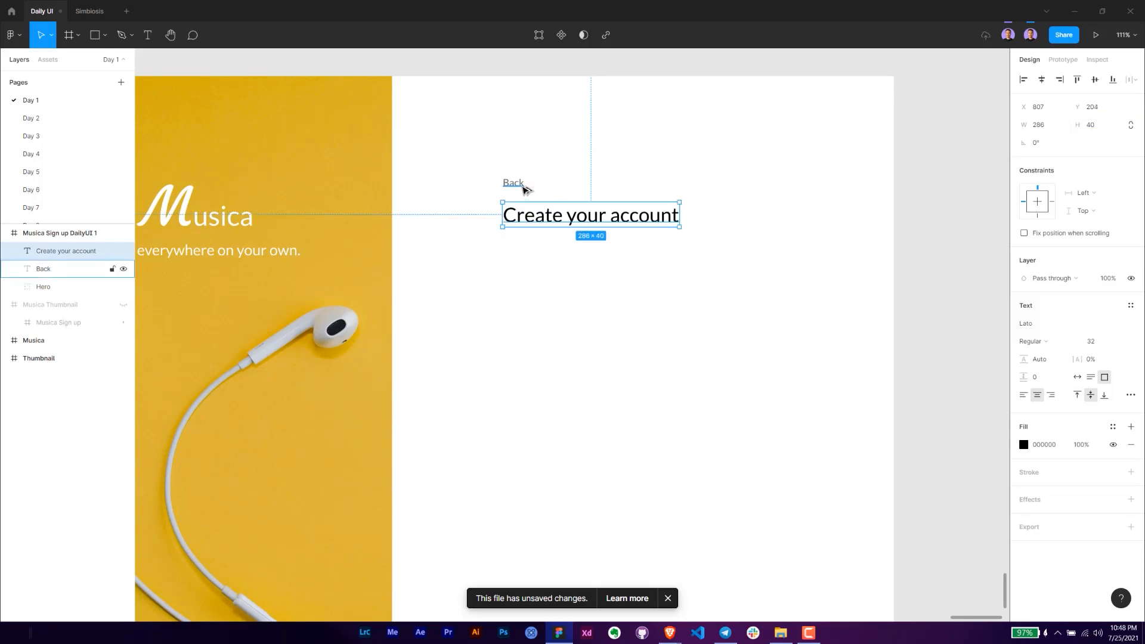
left_click(656, 276)
- Duplicate the heading directly below itself and change the copy's text to "It's free to start listening"
scroll(585, 281, "down", 3)
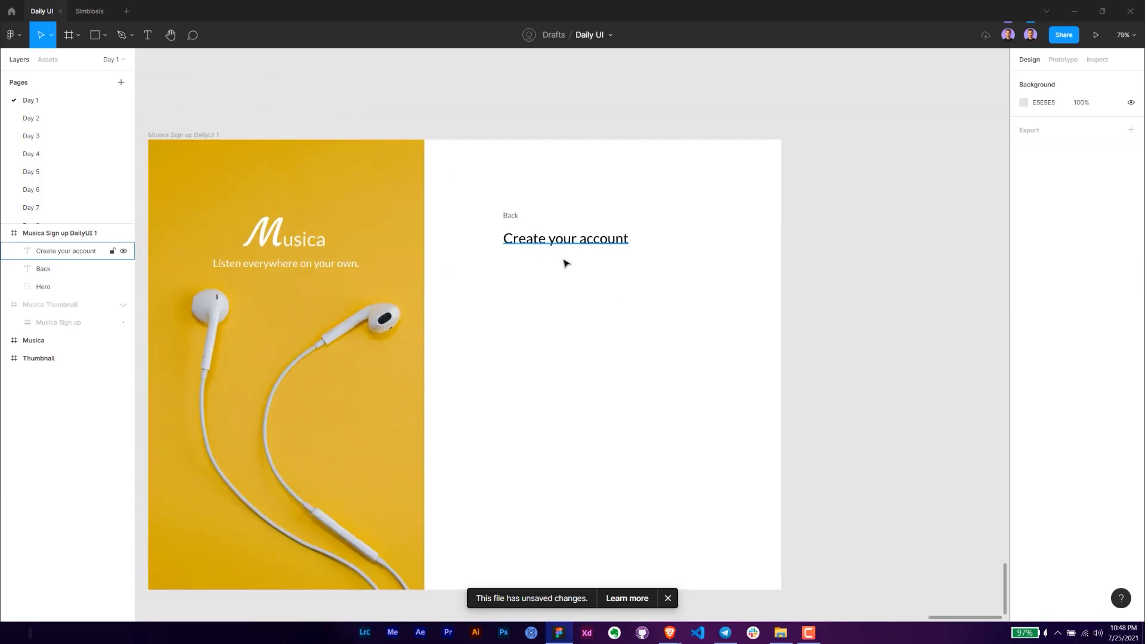
left_click(530, 240)
left_click_drag(530, 240, 528, 260)
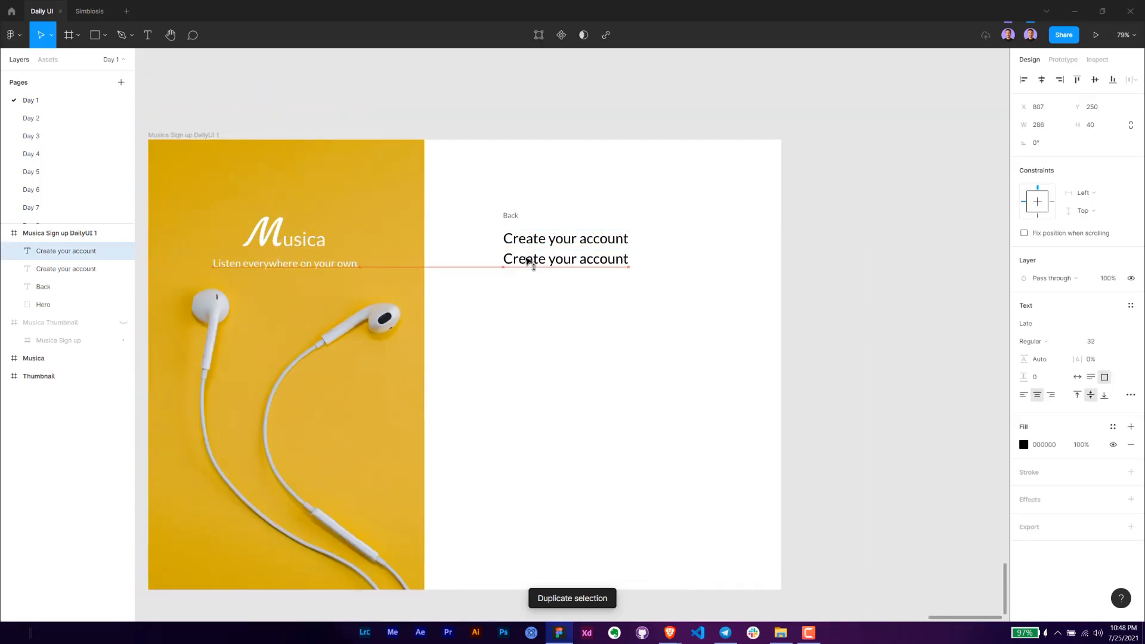
key("Return")
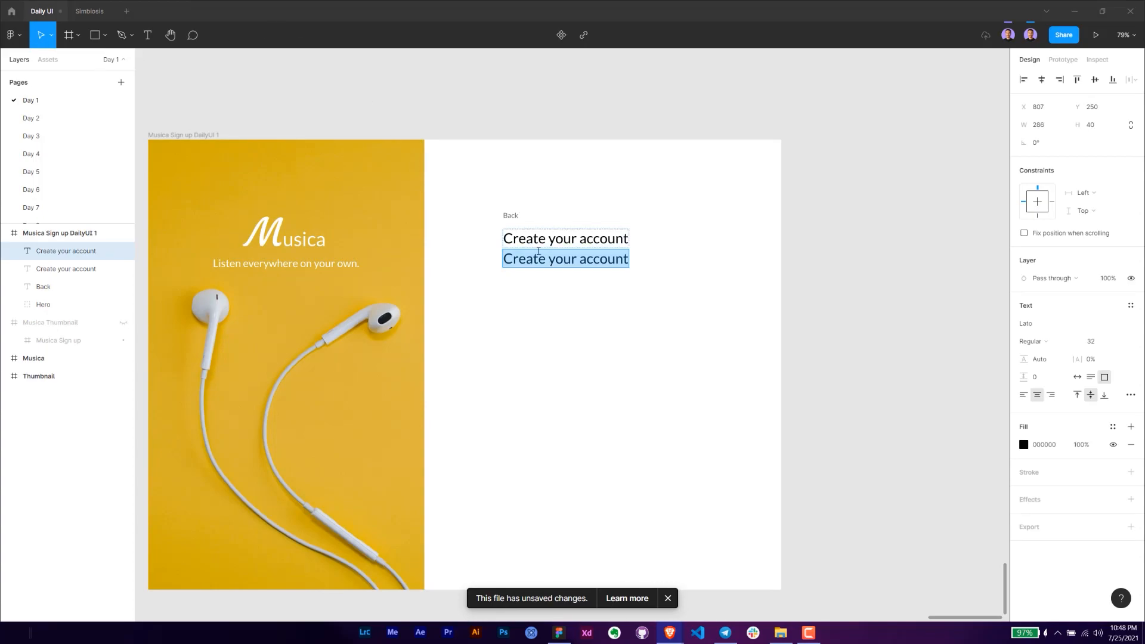
type("It's free to s")
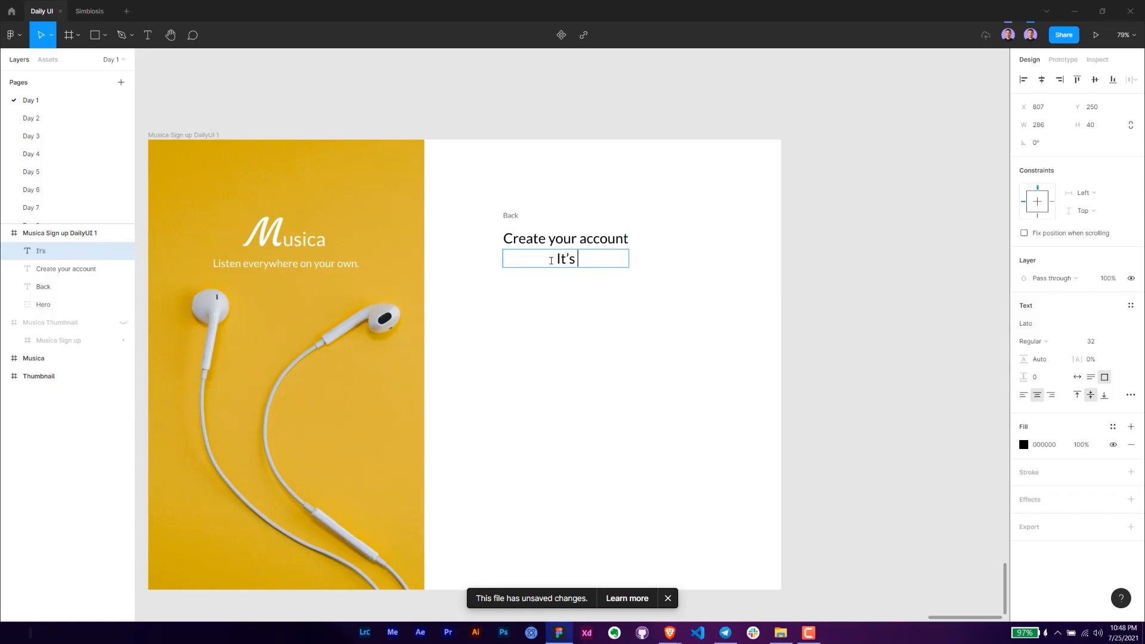
type("tart listening")
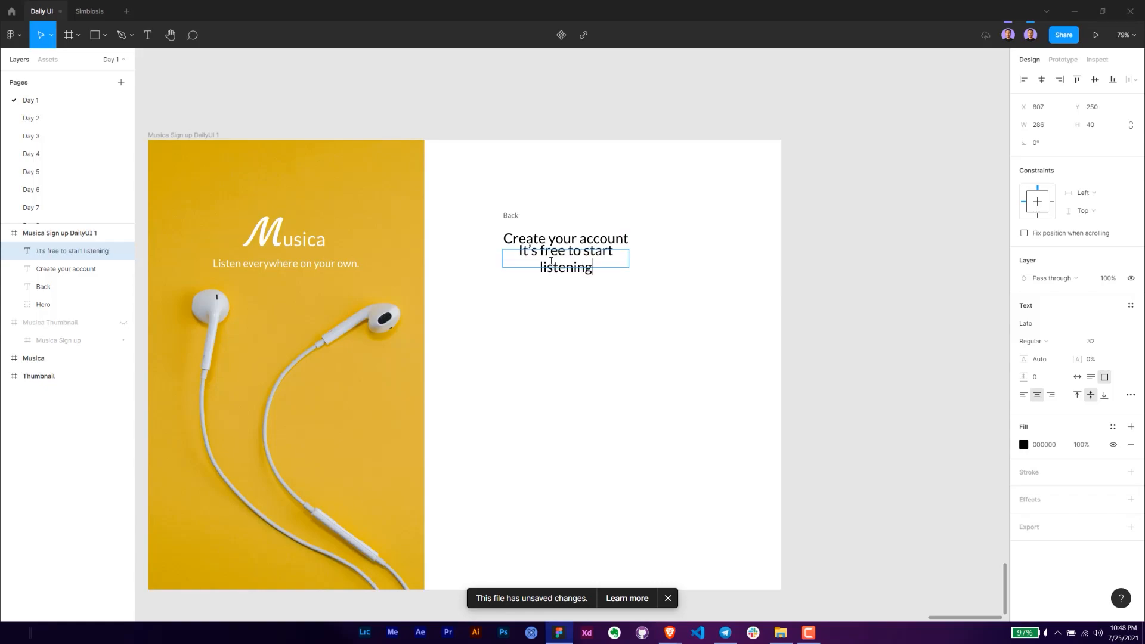
key("Escape")
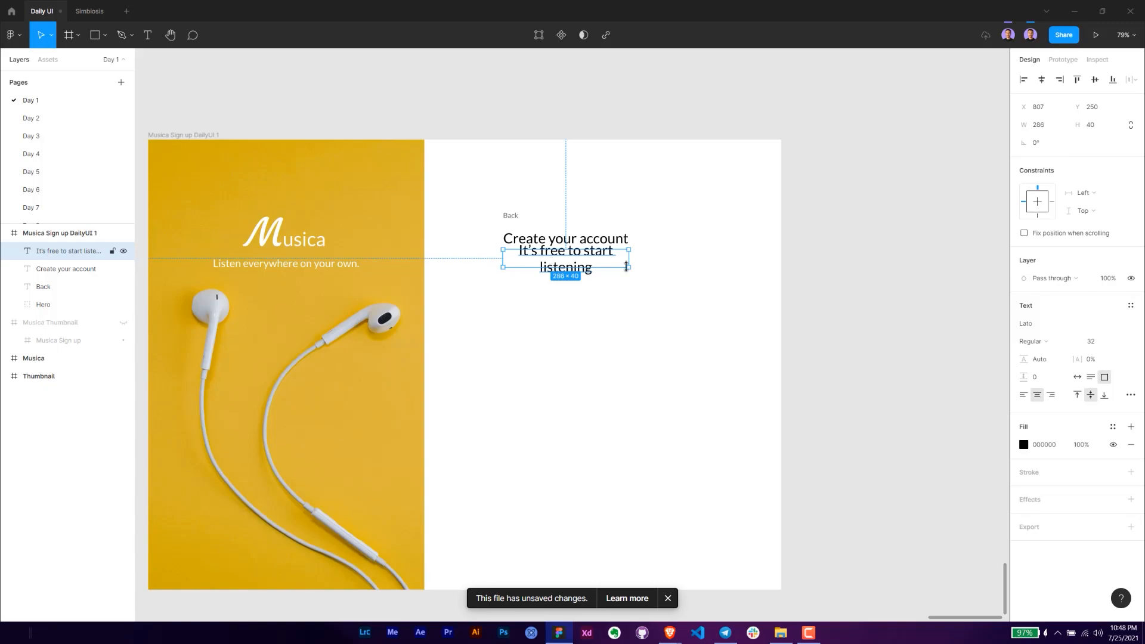
- Set the subtitle's font size to 16 and left-align its text
left_click(1091, 342)
type("16")
key("Return")
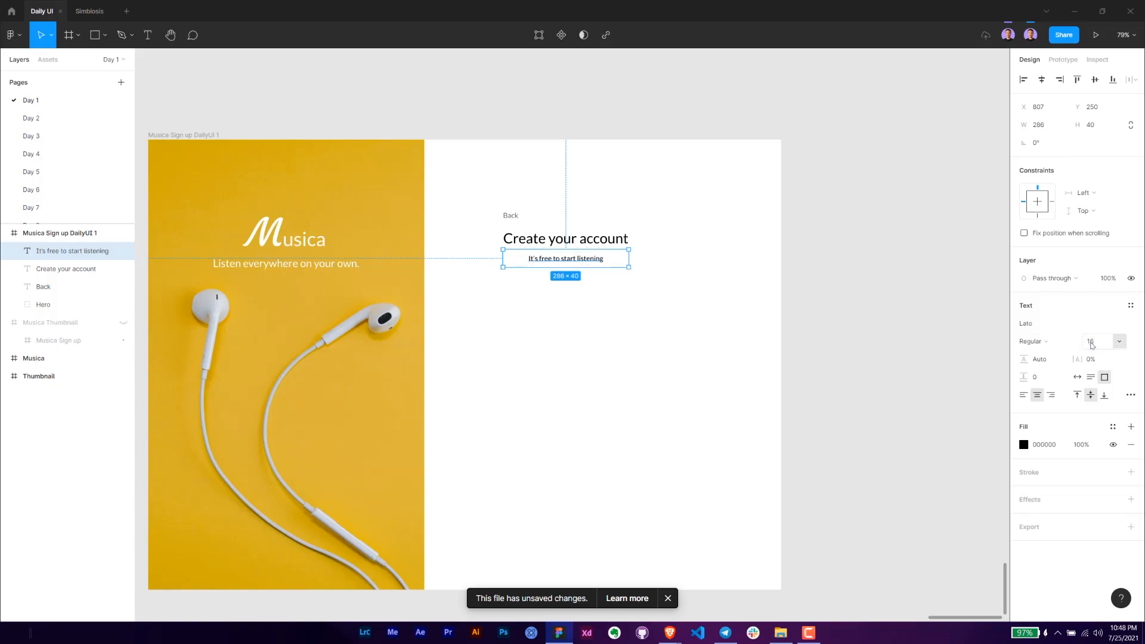
left_click(1023, 395)
scroll(620, 271, "up", 3)
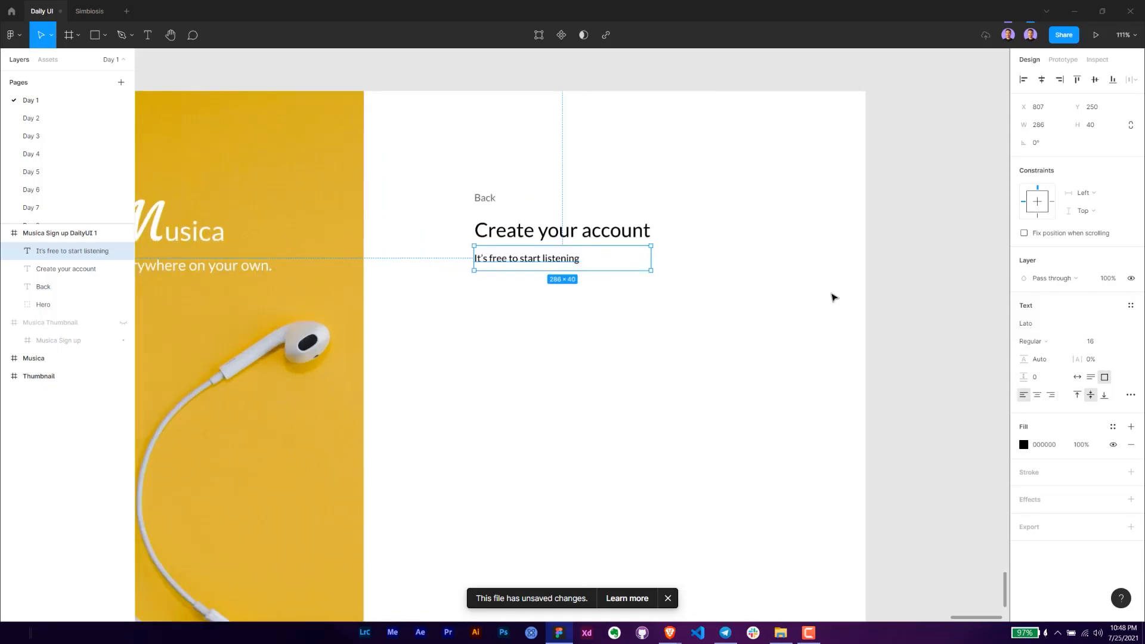
- Set the subtitle's box height to 16 and place it at Y 252 below the heading
left_click(1106, 126)
type("24")
key("Return")
left_click(1105, 133)
type("16")
key("Return")
key("alt")
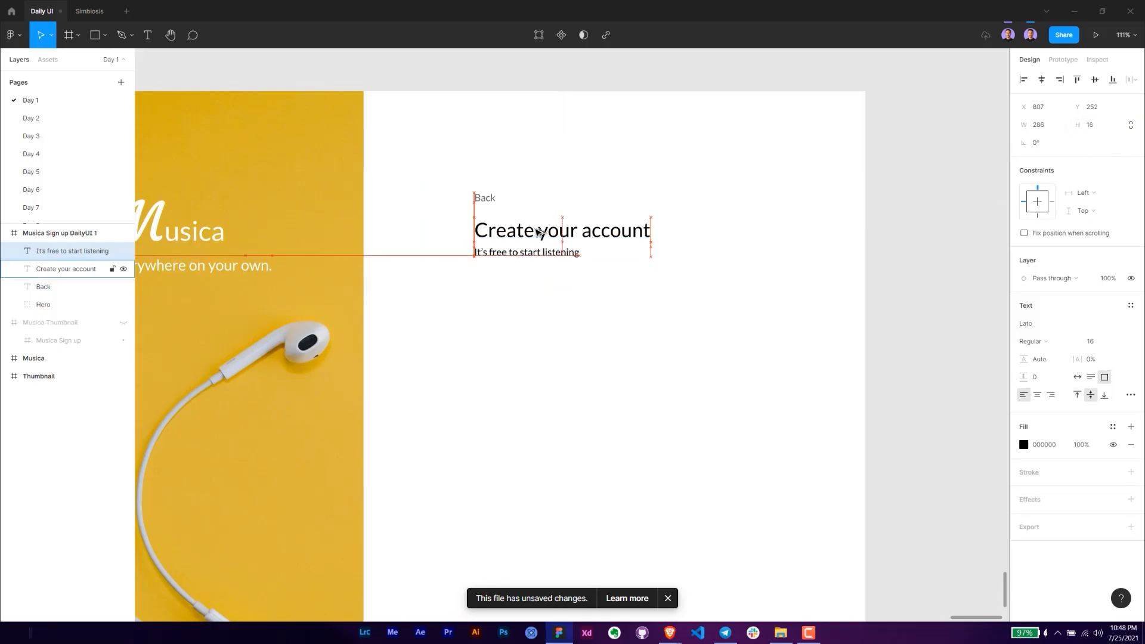
- Set the subtitle's fill opacity to 60% and add a period at the end of its text
left_click(1081, 444)
type("60")
key("Return")
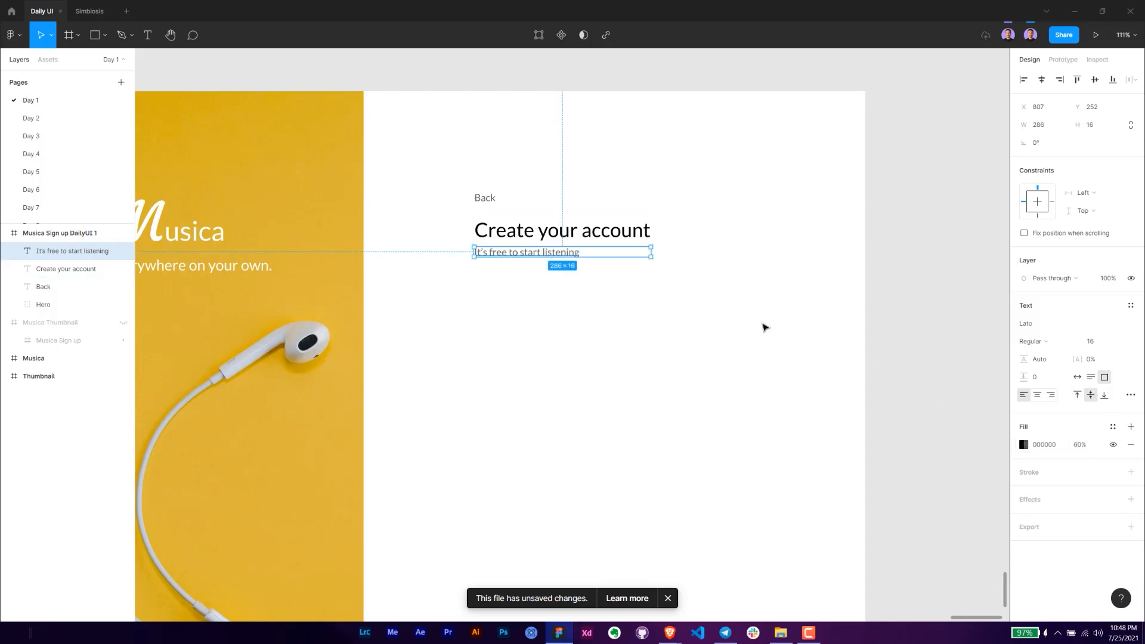
double_click(585, 259)
key("Escape")
left_click(539, 303)
- Group the heading and subtitle, and rename the group "Title + Subtitle"
left_click_drag(558, 292, 524, 227)
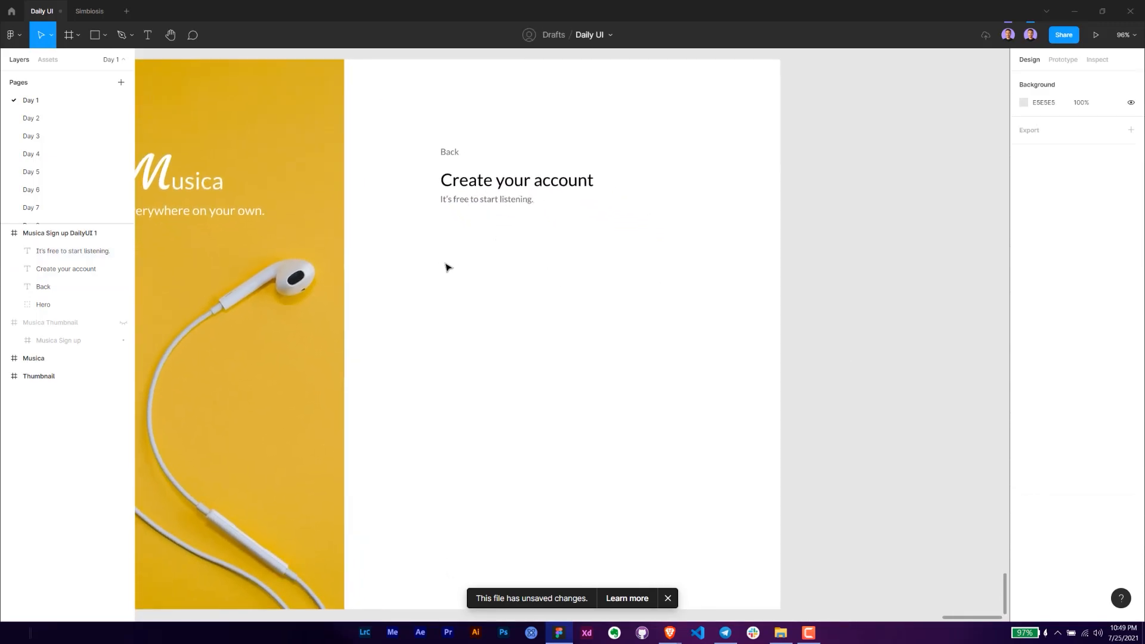
key("t")
key("v")
left_click_drag(574, 225, 417, 172)
left_click(539, 230)
key("ctrl+g")
key("ctrl+r")
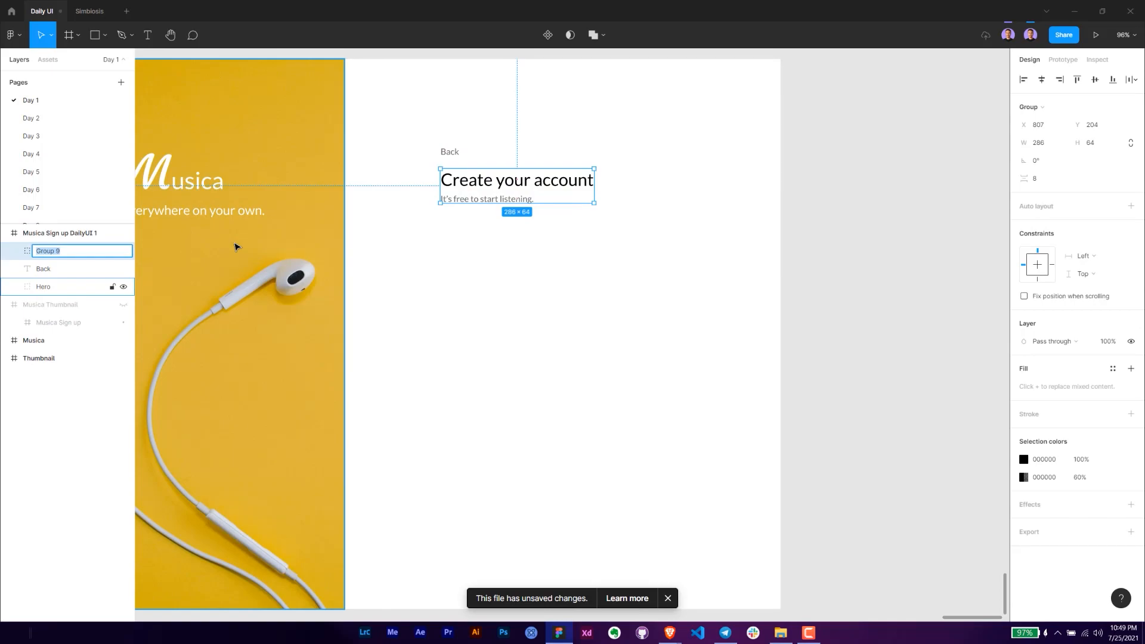
type("Title + Subtitle")
key("Return")
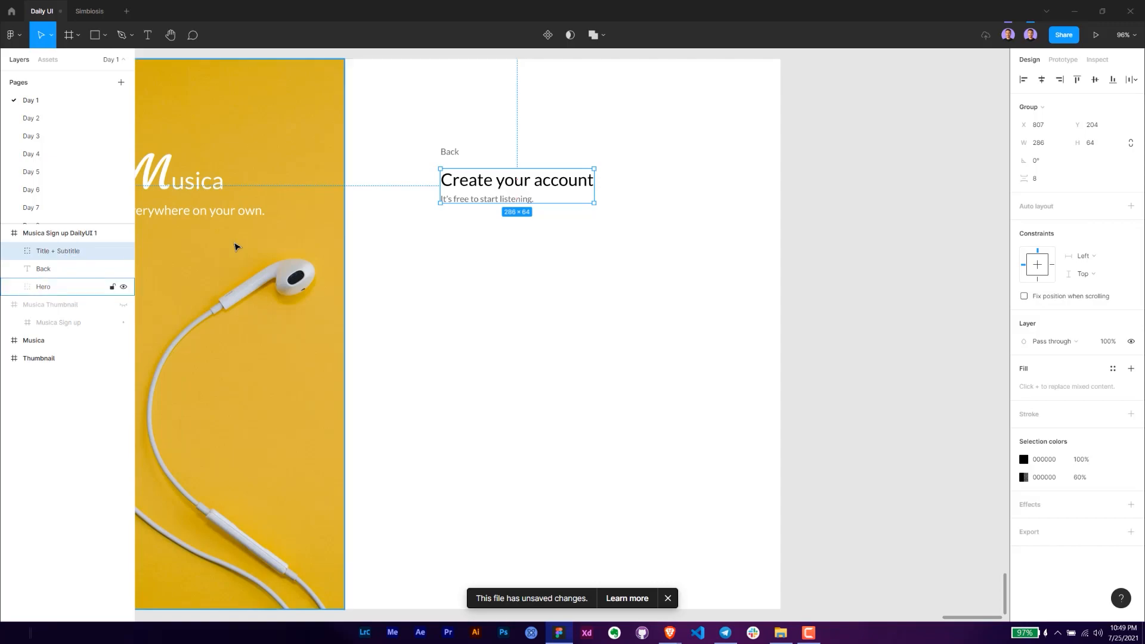
left_click(552, 261)
- Add the label text "what should we call you?" below the Title + Subtitle group
left_click_drag(546, 237, 580, 247)
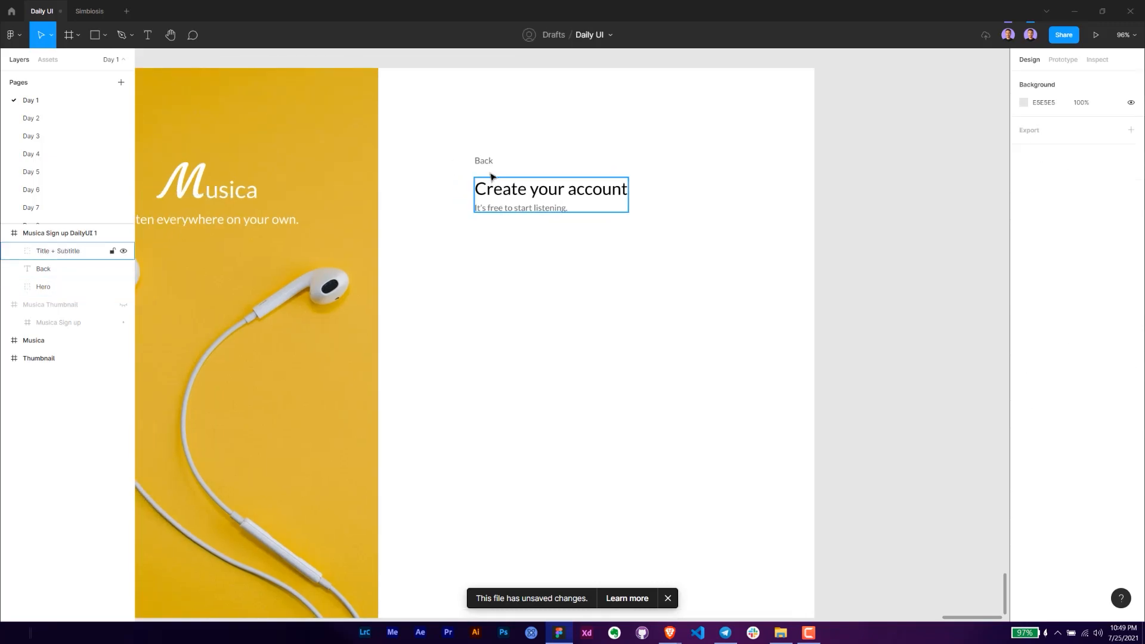
left_click(485, 162)
left_click(518, 216)
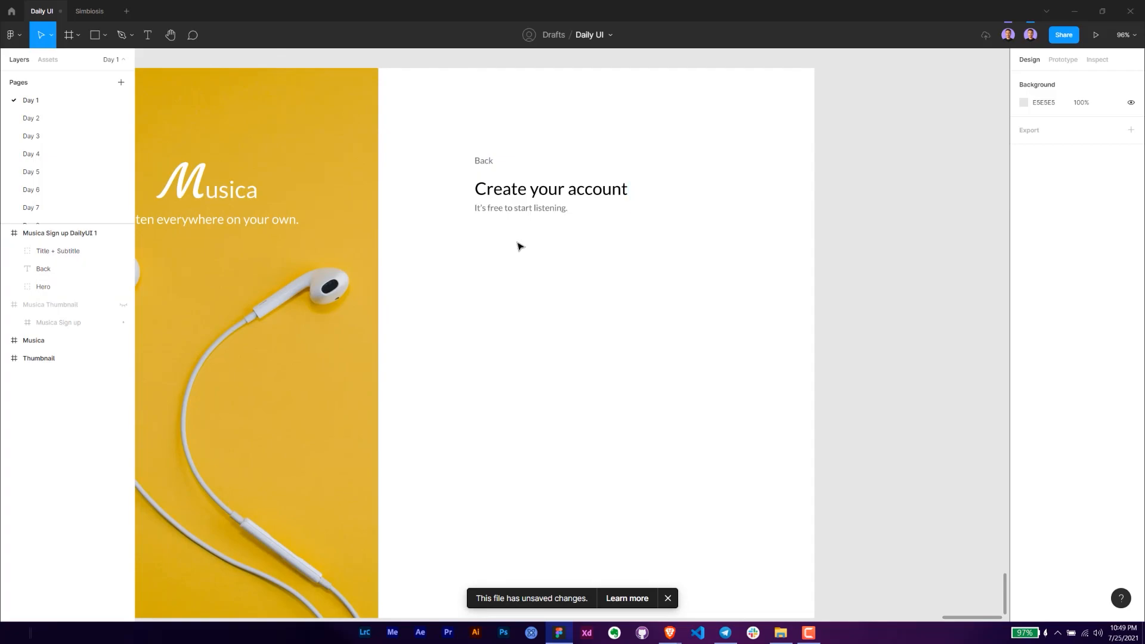
scroll(563, 268, "down", 1)
key("t")
left_click(484, 239)
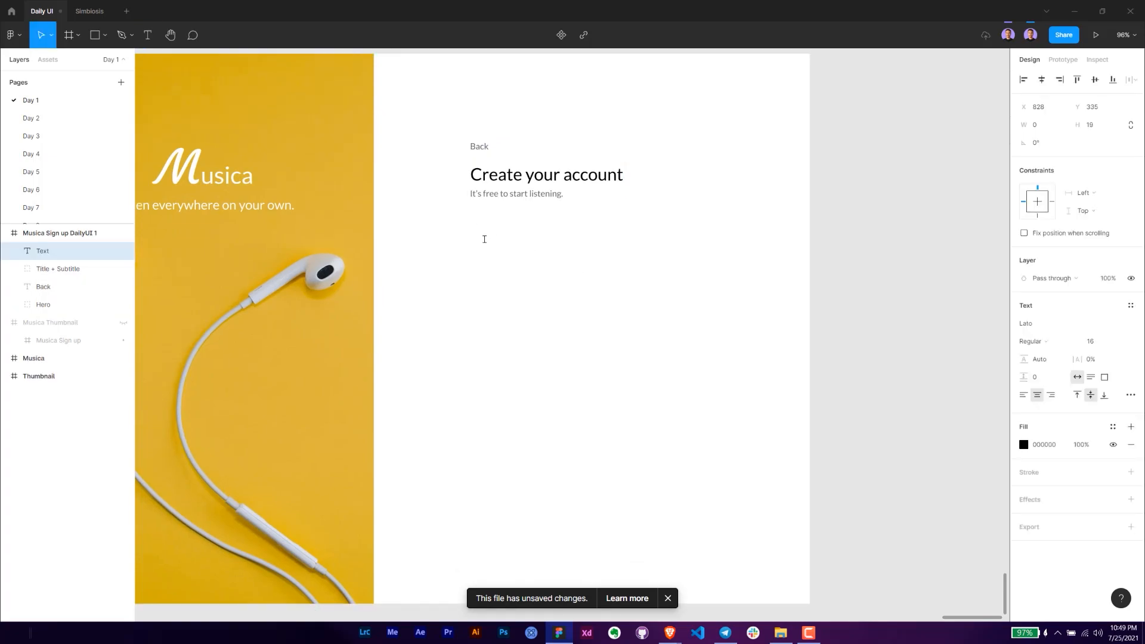
type("what sho")
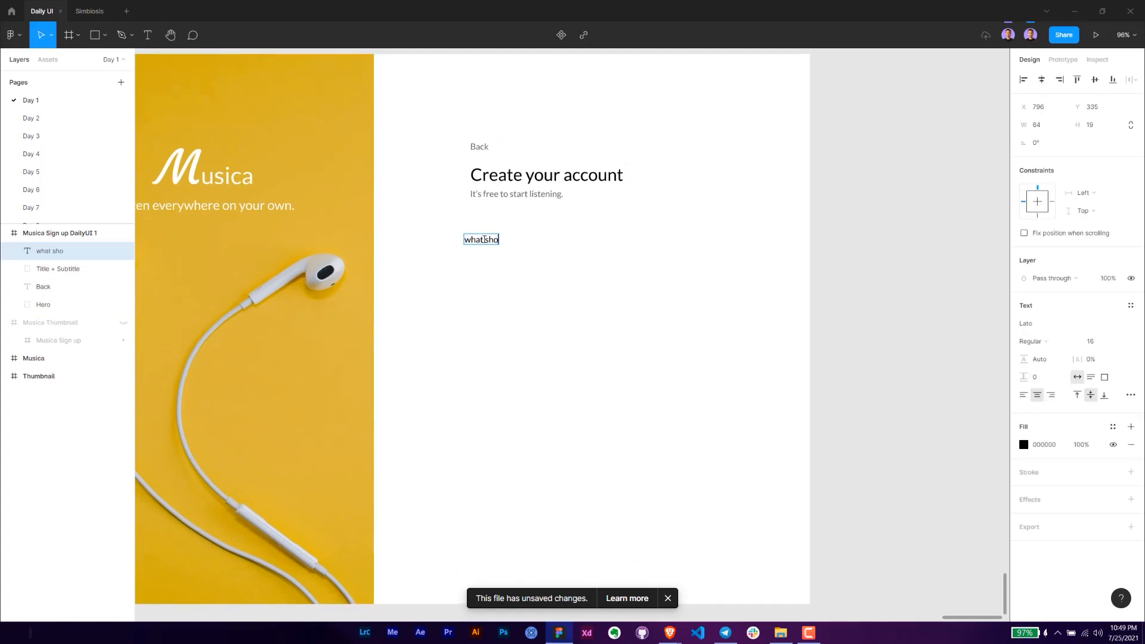
type("uld we call you?")
key("Escape")
- Align the "what should we call you?" label with the heading at X 807 and move it up to Y 308
left_click_drag(484, 239, 518, 239)
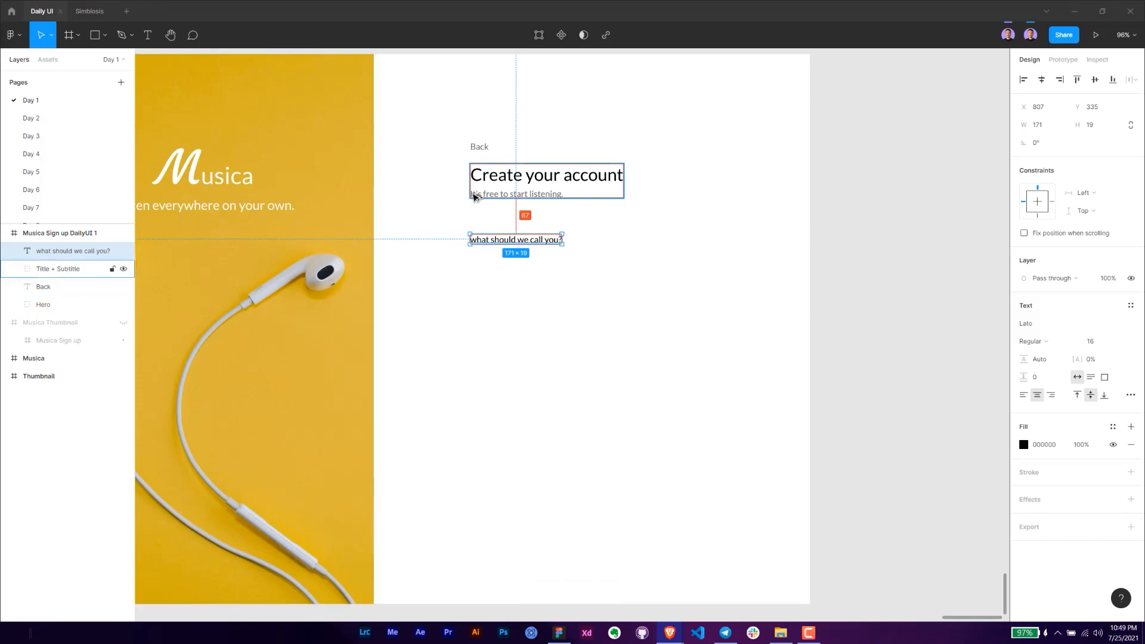
left_click(510, 240)
key("shift+Up")
key("shift+Up")
key("shift+Up")
key("Up")
key("Up")
key("Up")
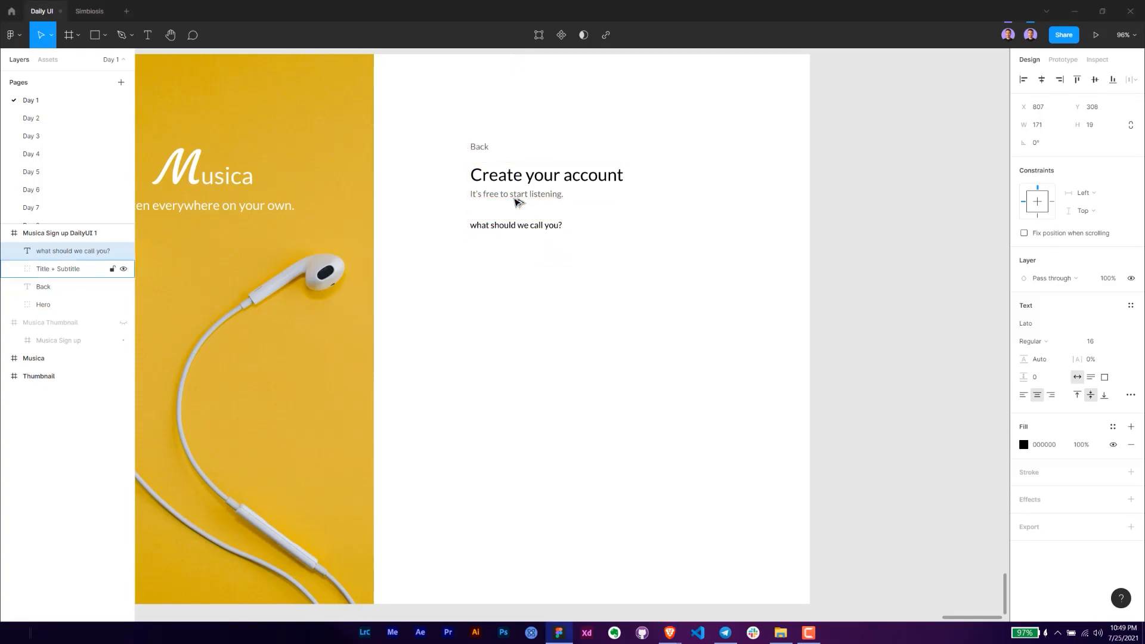
- Draw an input-field rectangle about 341 × 71 below the label, with its left edge aligned at X 807
key("r")
left_click_drag(473, 241, 654, 280)
left_click_drag(470, 262, 469, 263)
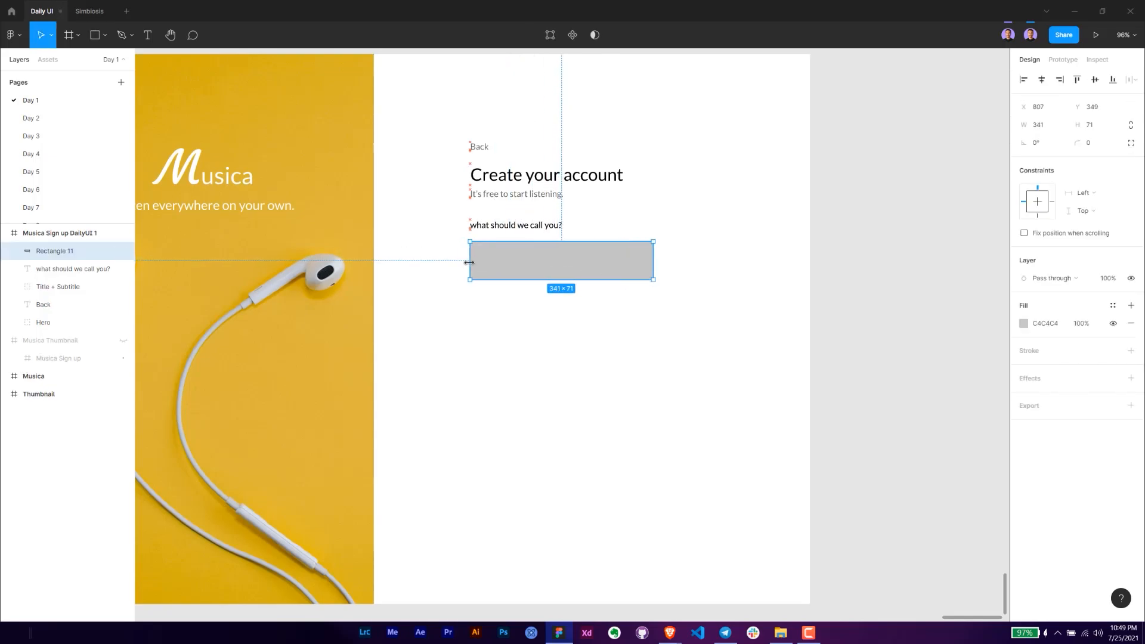
- Set the input rectangle's width to 454, height to 56 and corner radius to 6
left_click(1058, 125)
key("Return")
left_click(1108, 132)
type("56")
key("Return")
left_click(1100, 149)
type("6")
key("Return")
- Set the input rectangle's fill colour to F5F5F5
left_click(1048, 323)
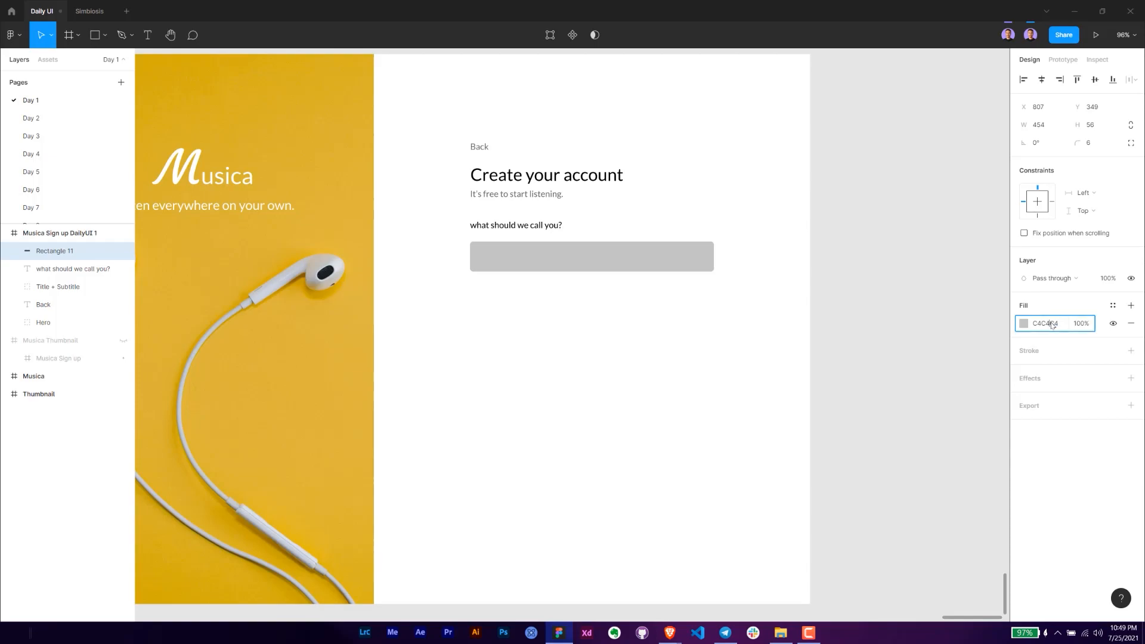
type("f5f5f5")
key("Return")
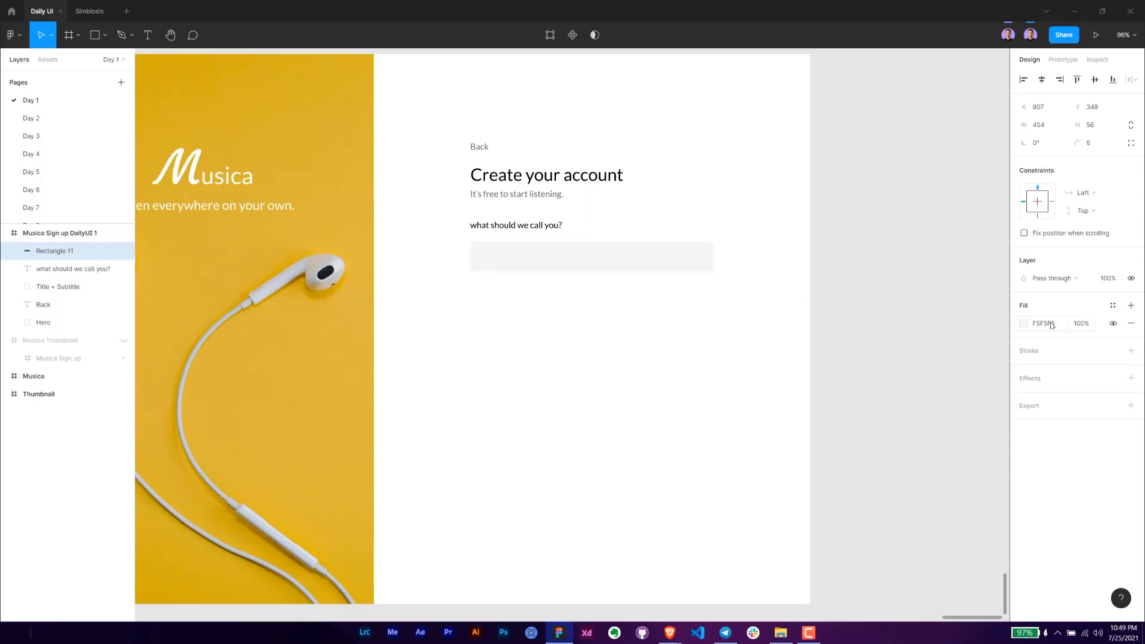
- Add the placeholder text "Enter a profile name" and position it inside the input rectangle below the label
scroll(548, 261, "up", 3)
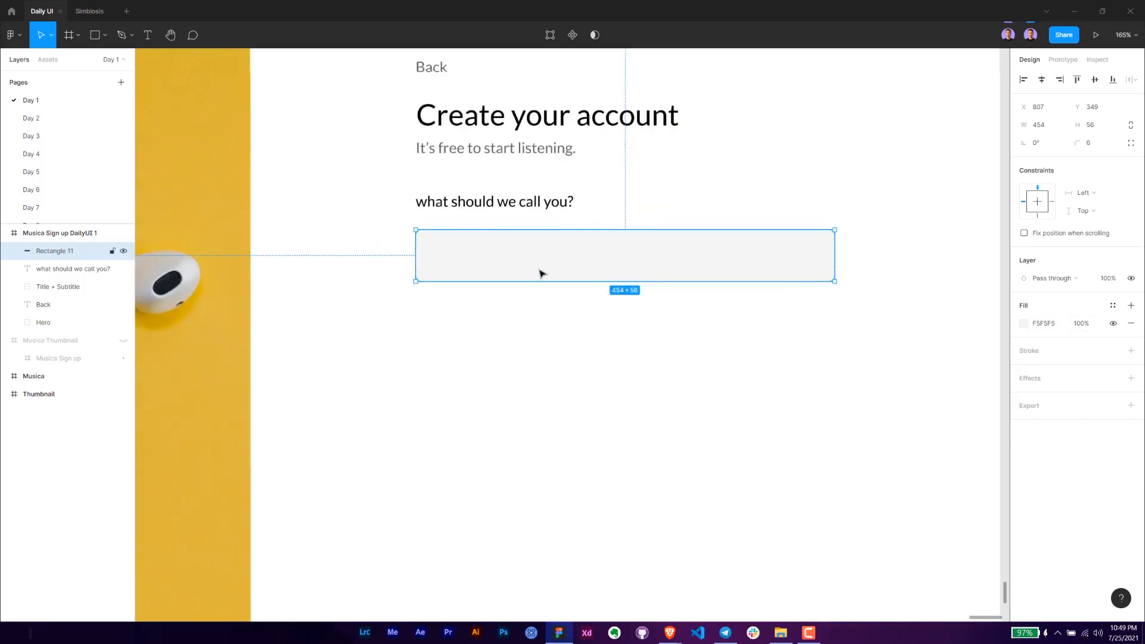
key("t")
left_click(443, 257)
type("Enter a profile name")
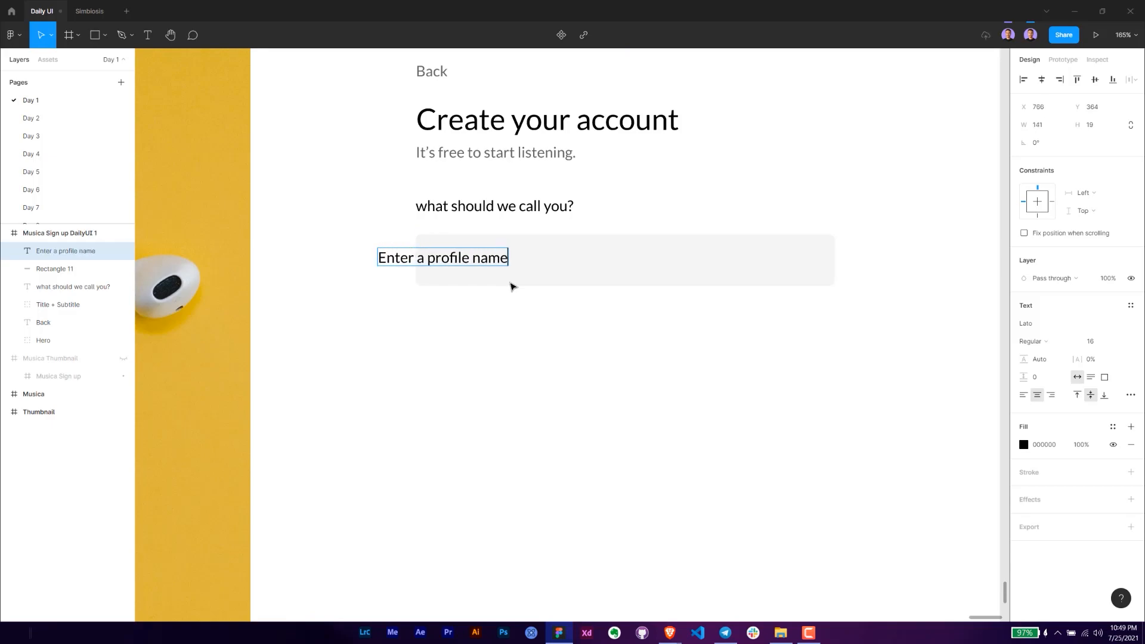
key("Escape")
left_click_drag(460, 260, 526, 263)
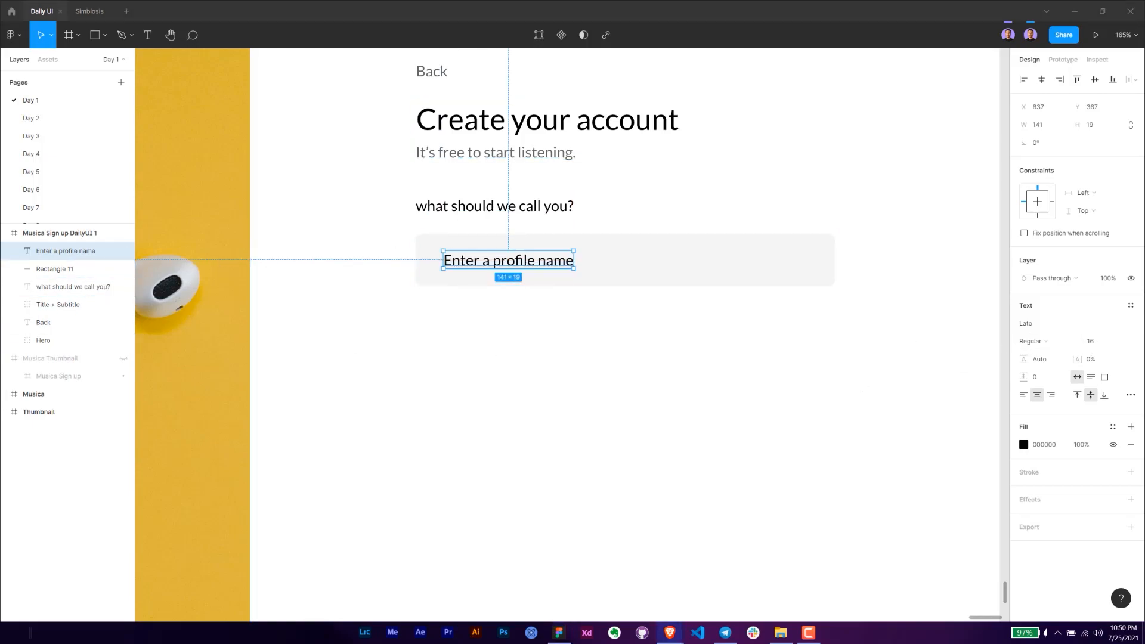
- Set the fill opacity of the "Enter a profile name" placeholder to 38%
left_click(1049, 342)
left_click(1054, 345)
left_click(1040, 444)
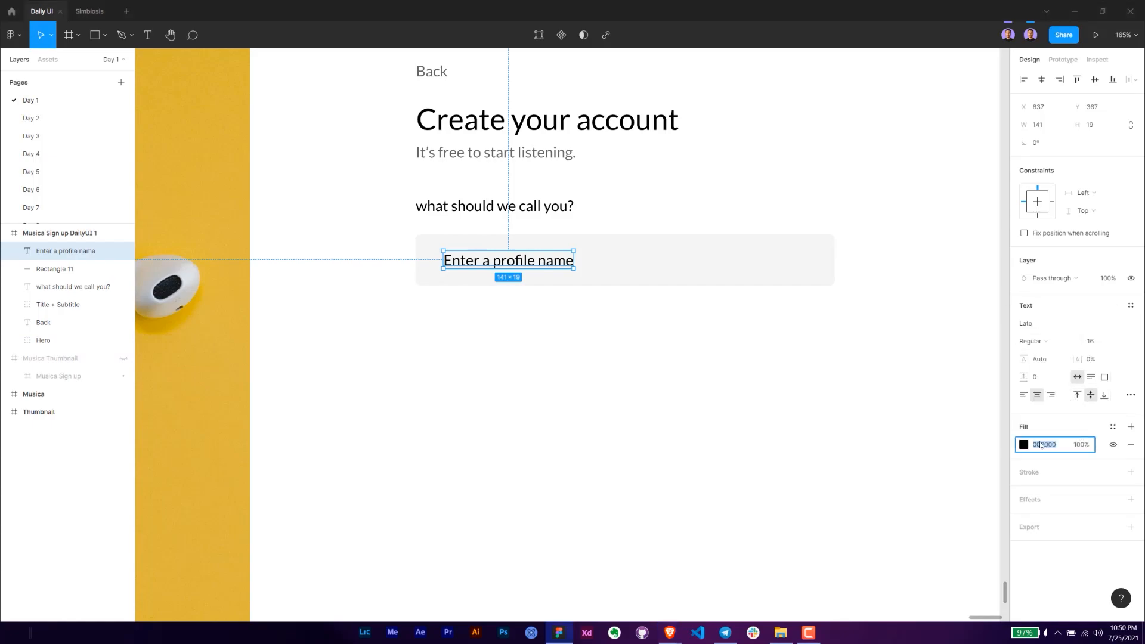
left_click(1085, 446)
type("38")
key("Return")
- Move the placeholder text left to X 823 and set its height to 16
key("Left")
key("Left")
key("Left")
key("Left")
key("Left")
key("Left")
key("Left")
key("Left")
key("Left")
key("Left")
key("Left")
key("Left")
key("Left")
key("Left")
key("alt")
left_click(1098, 126)
type("16")
key("Return")
key("alt")
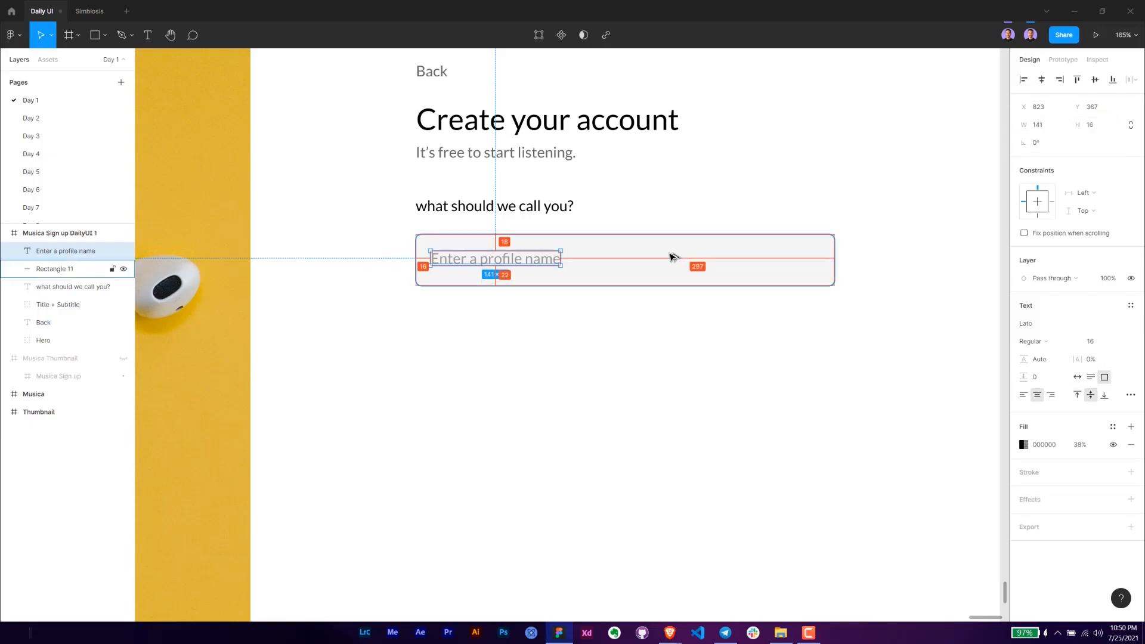
- Move the input rectangle and its placeholder up together to Y 343, leaving a 16 gap below the label
left_click(585, 312)
scroll(585, 314, "down", 2)
left_click_drag(620, 329, 611, 345)
left_click_drag(709, 351, 485, 282)
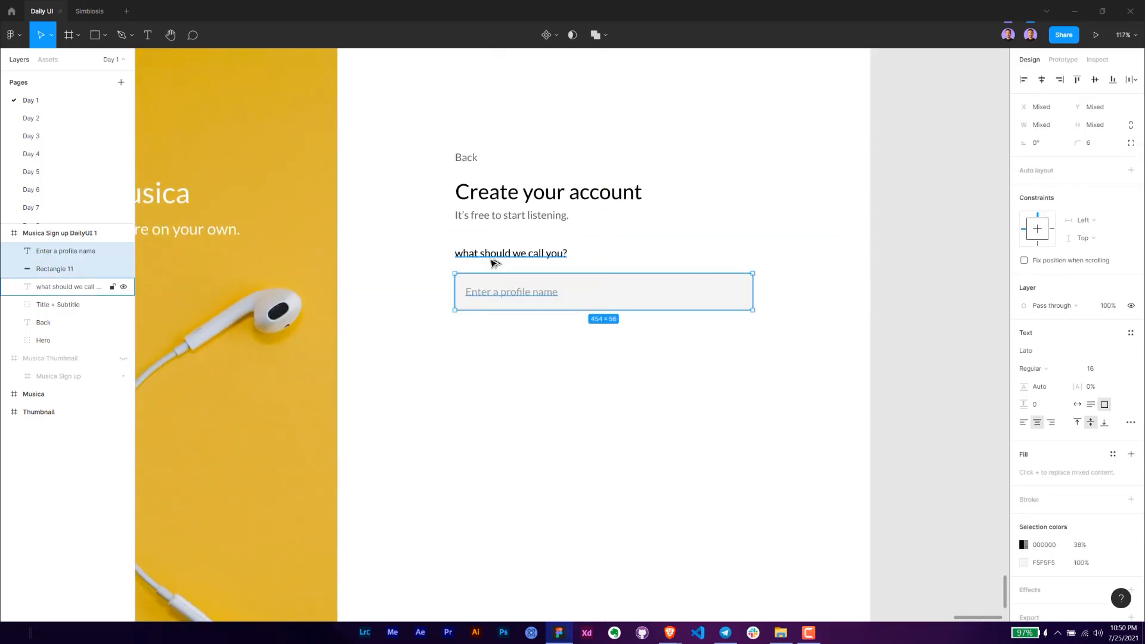
key("shift+Up")
key("alt")
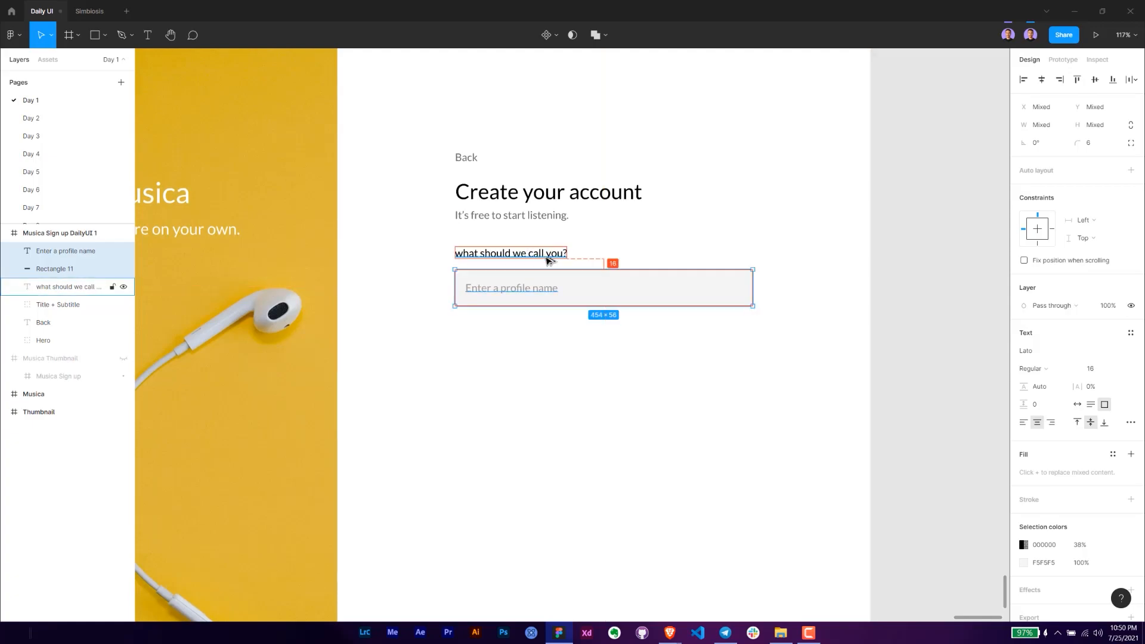
key("alt+Tab")
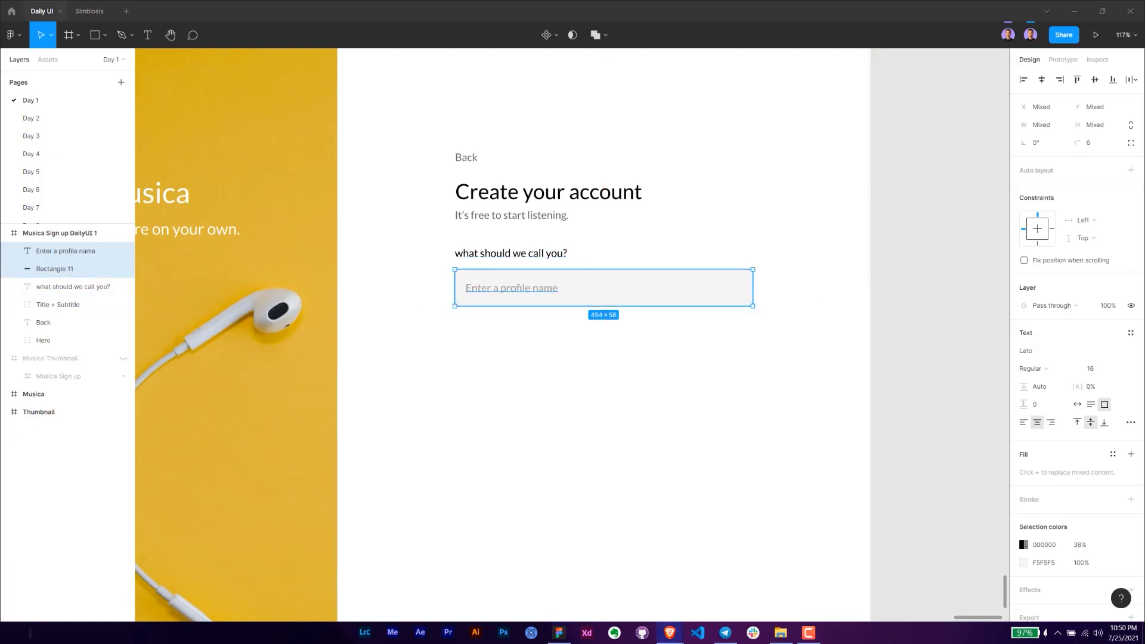
- Group the input rectangle with its placeholder text and name the group "Name"
left_click_drag(642, 328, 509, 326)
left_click_drag(666, 337, 368, 301)
key("ctrl+g")
double_click(50, 250)
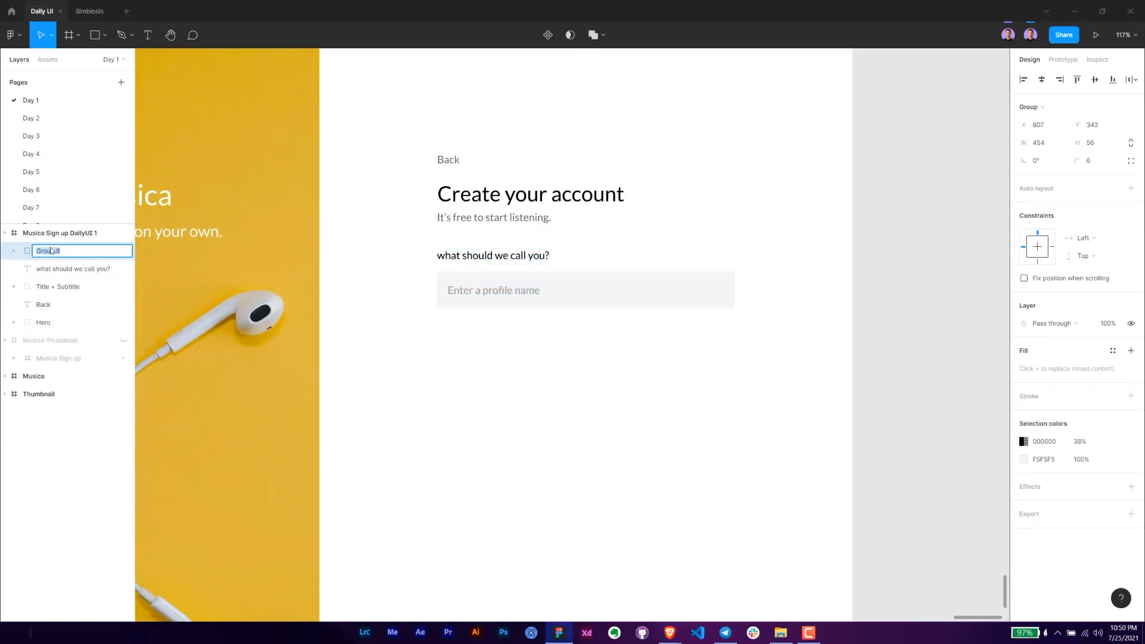
type("Name")
key("Return")
- Group the "what should we call you?" label with the Name group and name the result "Profile Name"
left_click(53, 273, "shift")
key("ctrl+g")
double_click(46, 251)
type("Profil")
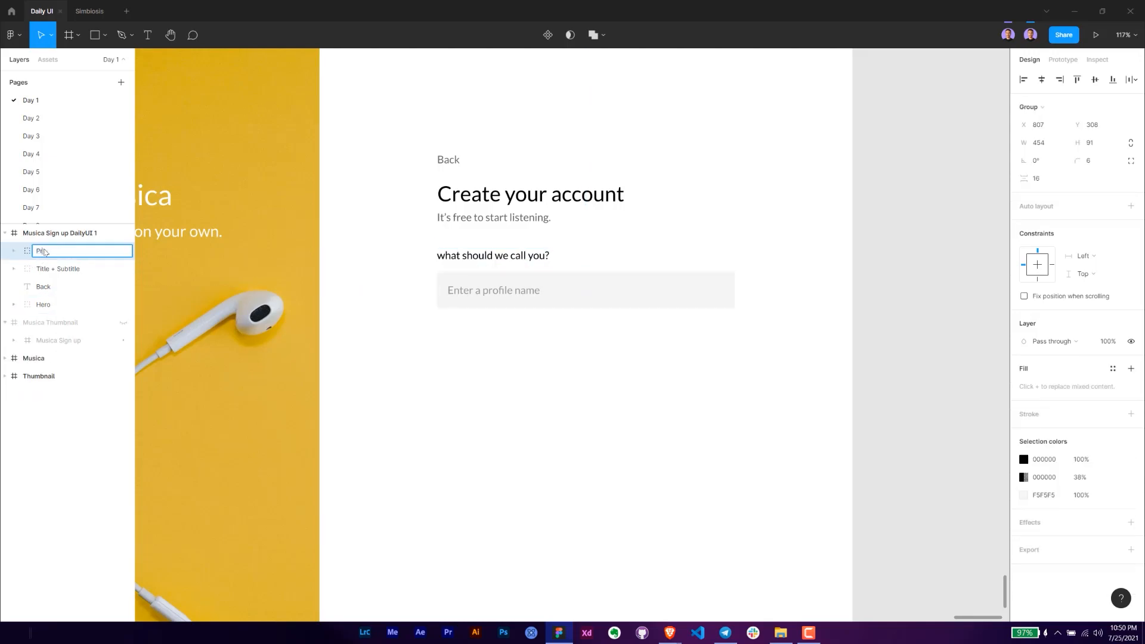
key("Return")
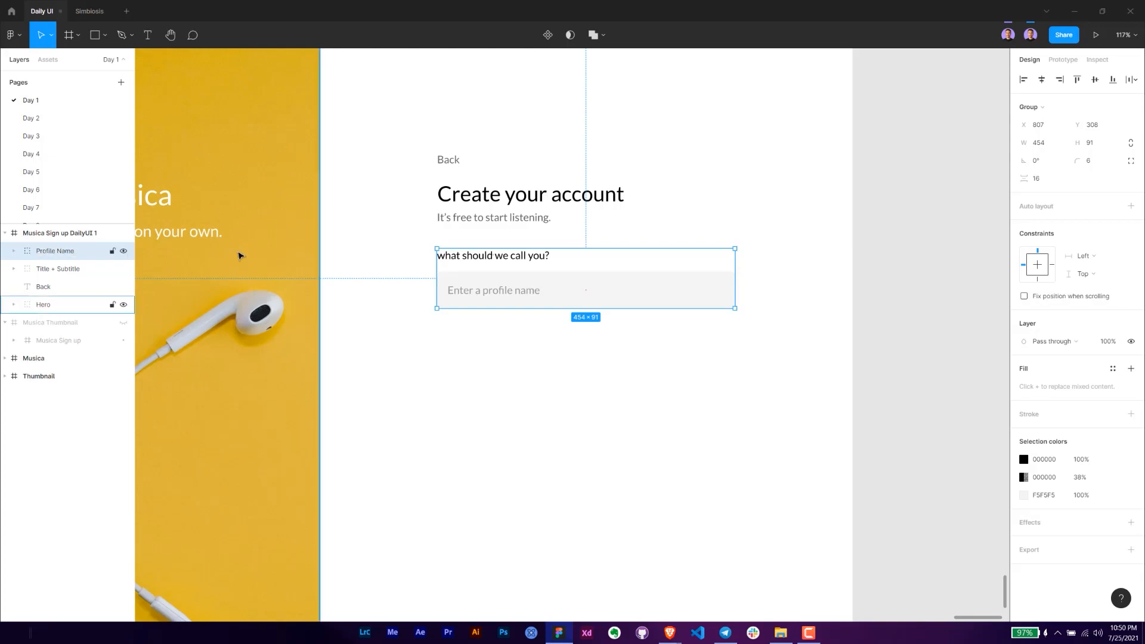
- Duplicate the Profile Name group and place the copy directly below the original at Y 431
left_click(549, 362)
scroll(542, 348, "down", 2)
left_click(513, 241)
key("ctrl+d")
left_click_drag(518, 252, 493, 355)
left_click(598, 380)
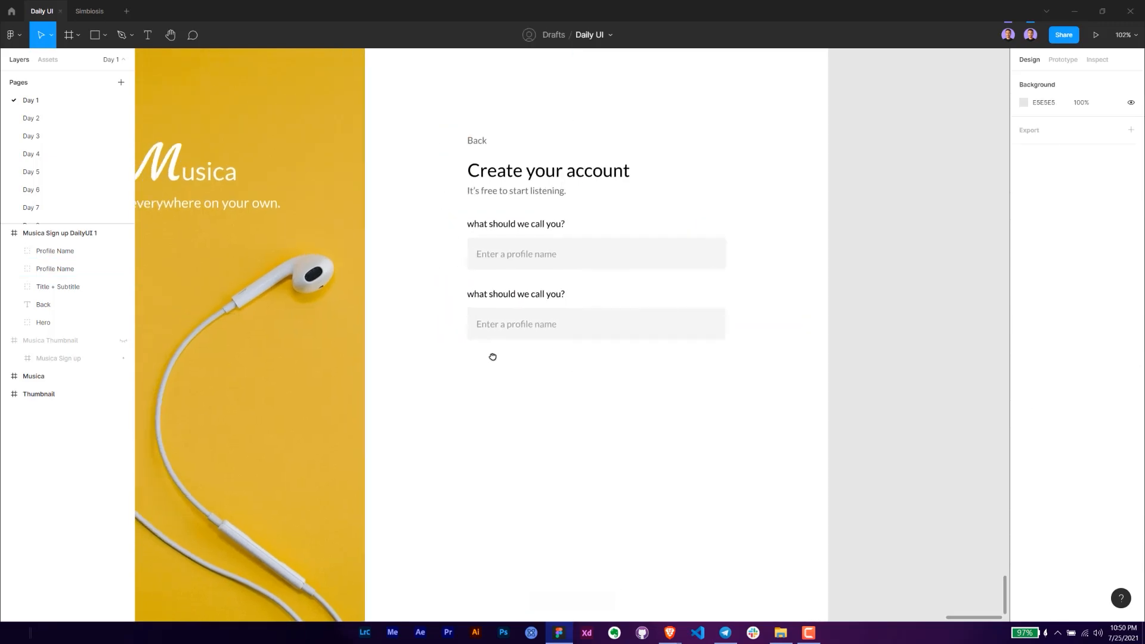
- Change the copied field's label to "what's your email?" and align its left edge at X 807
double_click(509, 300)
key("Return")
type("wha")
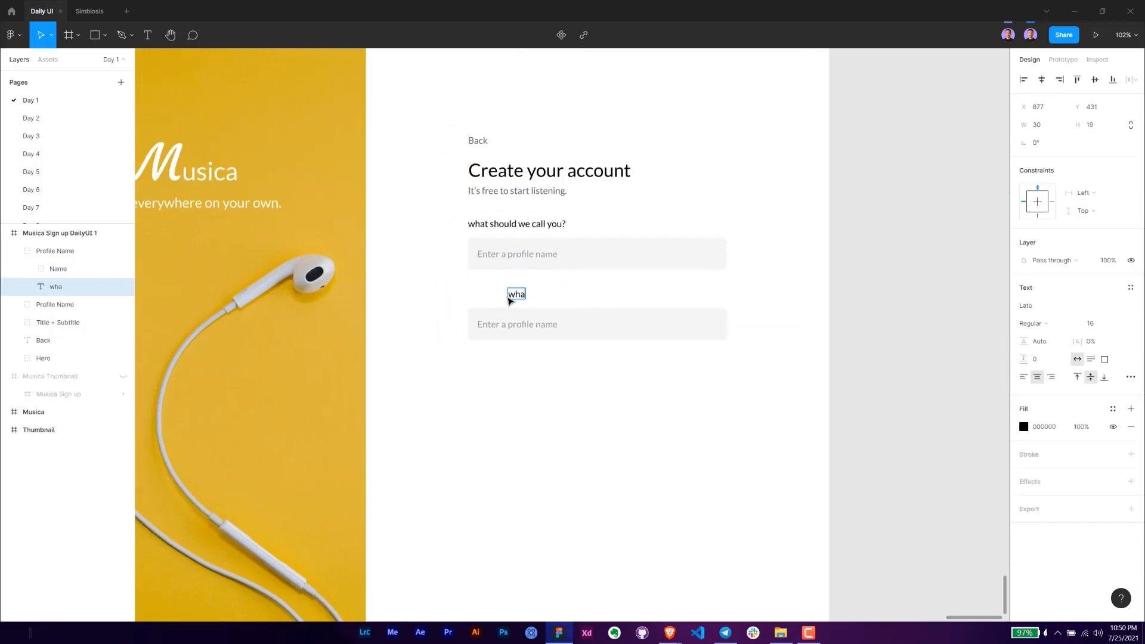
type("t's your email")
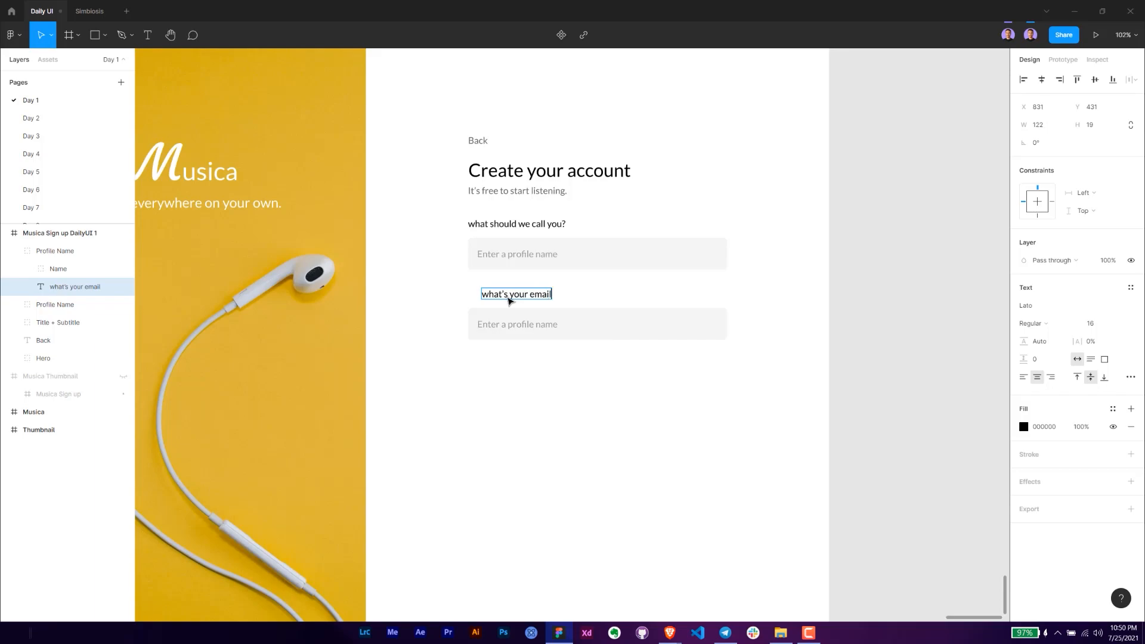
type("?")
key("Escape")
left_click_drag(516, 300, 504, 299)
- Left-align the text of both the "what's your email?" and "what should we call you?" labels
left_click(1020, 379)
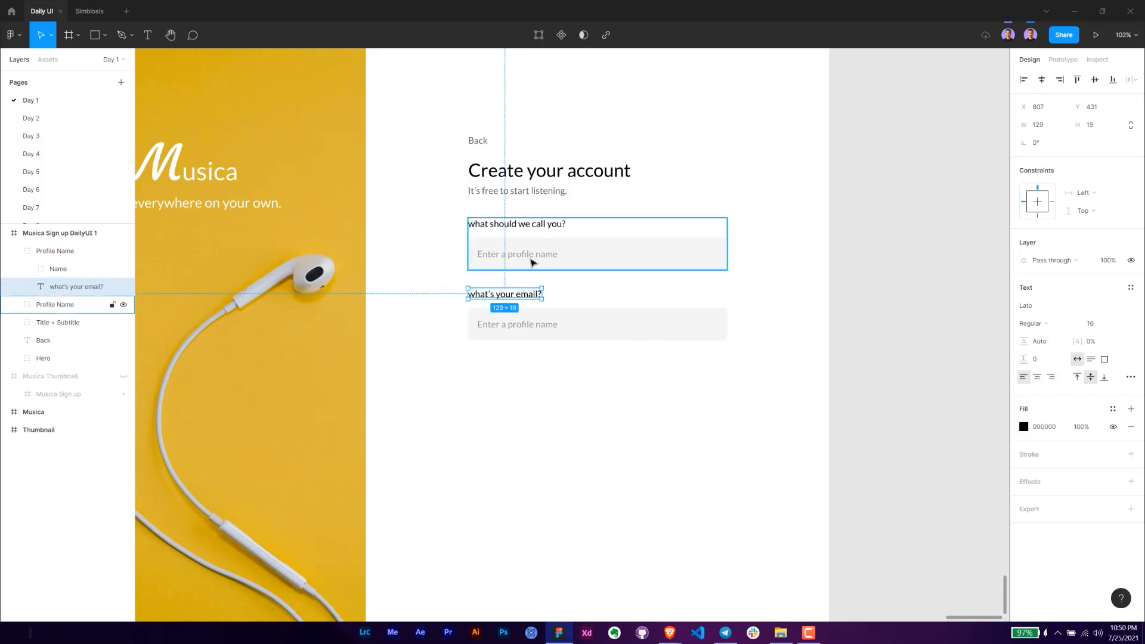
left_click(541, 225, "ctrl")
left_click(1023, 378)
left_click(759, 391)
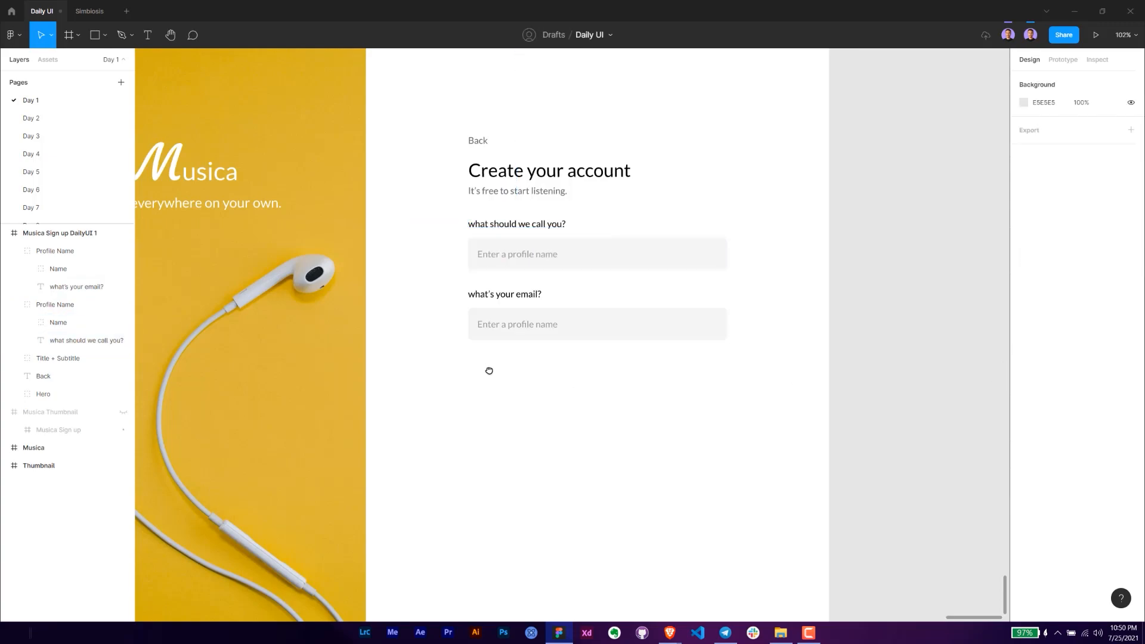
- Change the second field's placeholder to "Enter your email." and left-align its text
left_click(527, 331)
left_click(527, 332)
left_click(528, 332)
double_click(528, 332)
type("E")
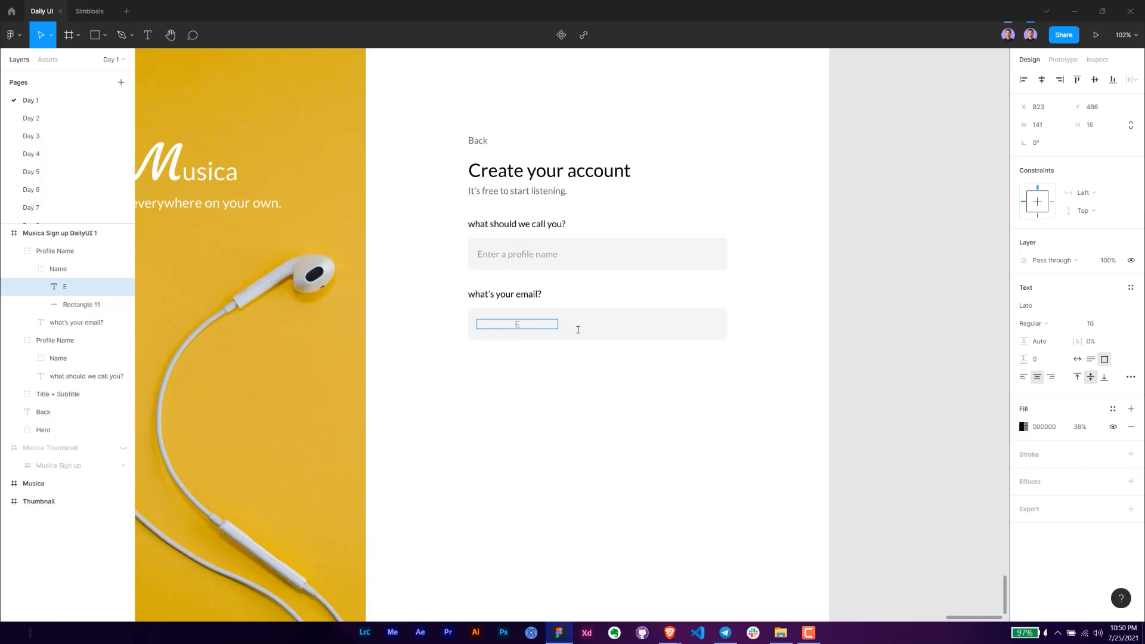
left_click(1024, 377)
double_click(499, 323)
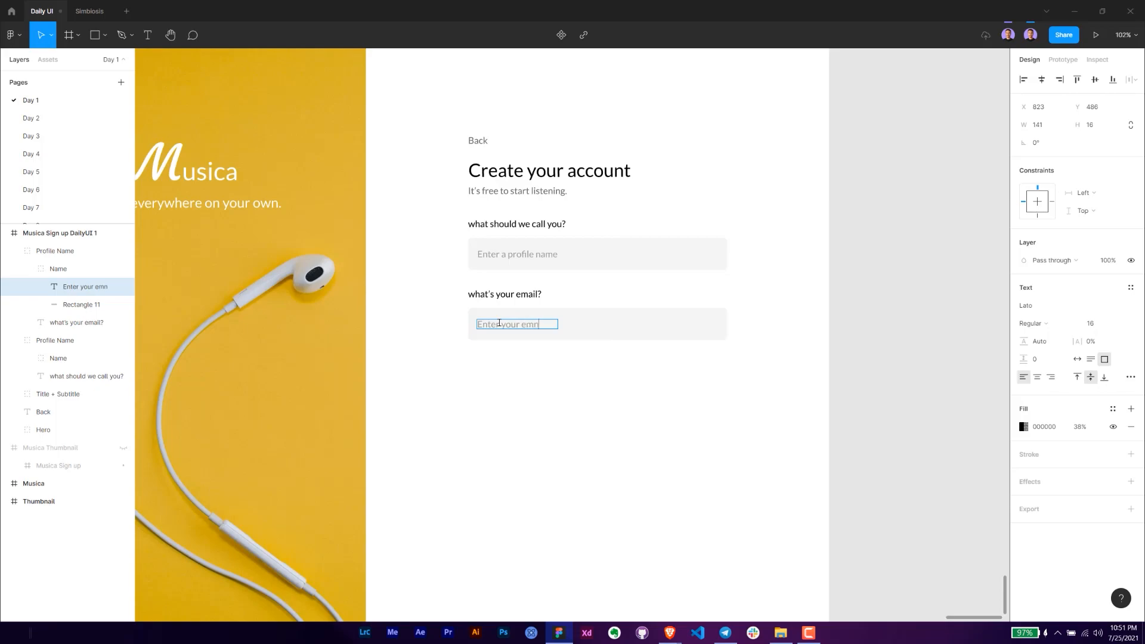
key("Escape")
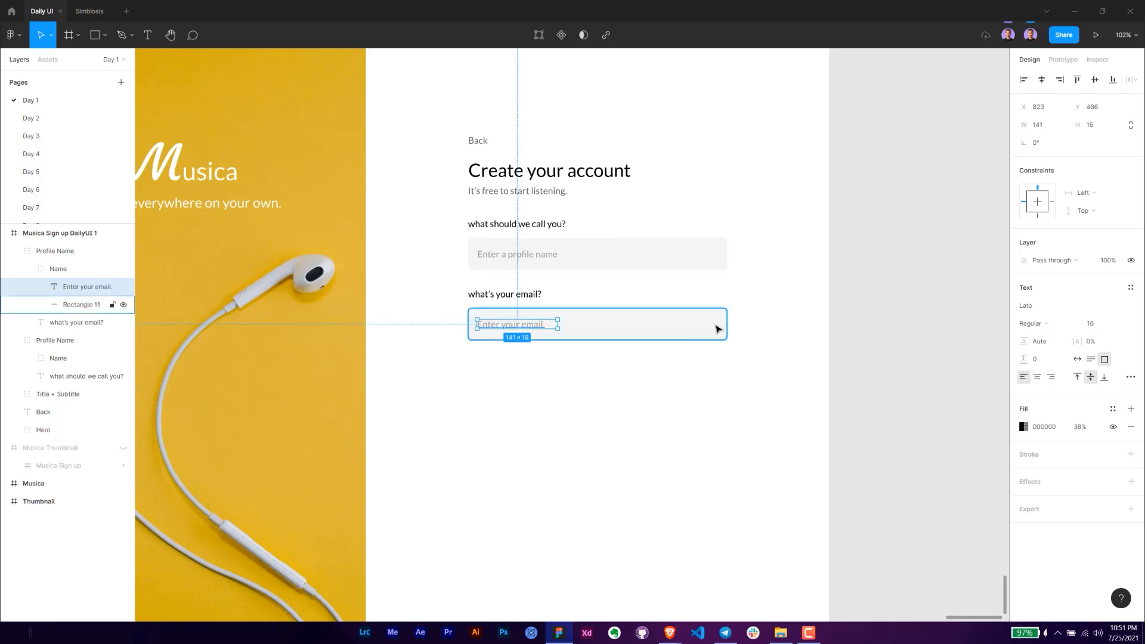
- Rename the group of the second field to "Email"
left_click(524, 345)
left_click_drag(529, 327, 536, 320)
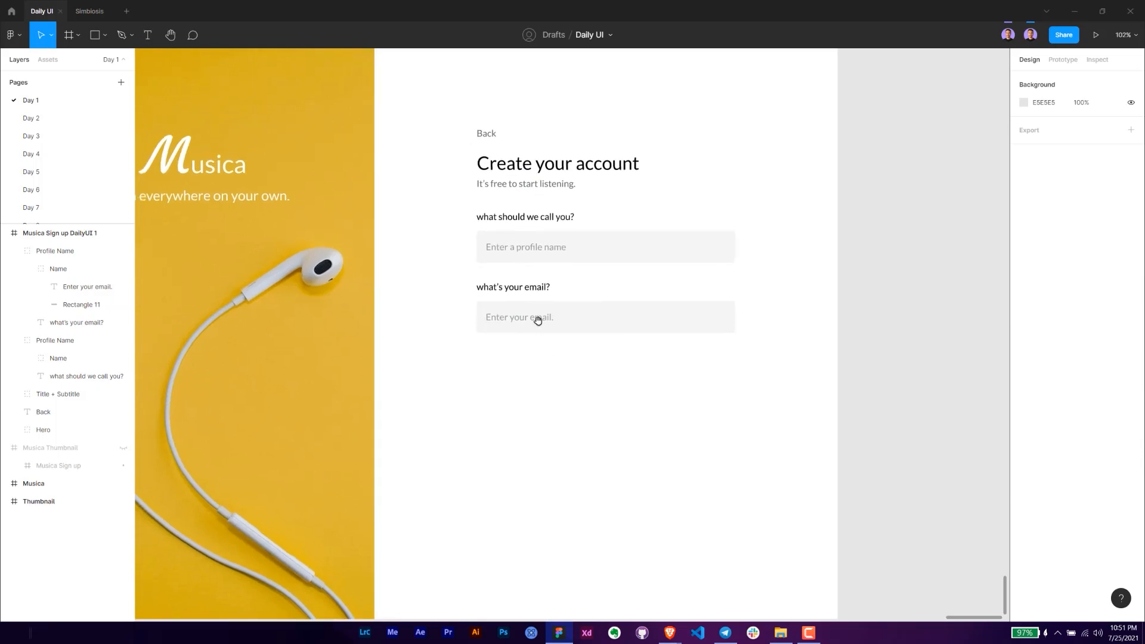
left_click(537, 320)
double_click(46, 253)
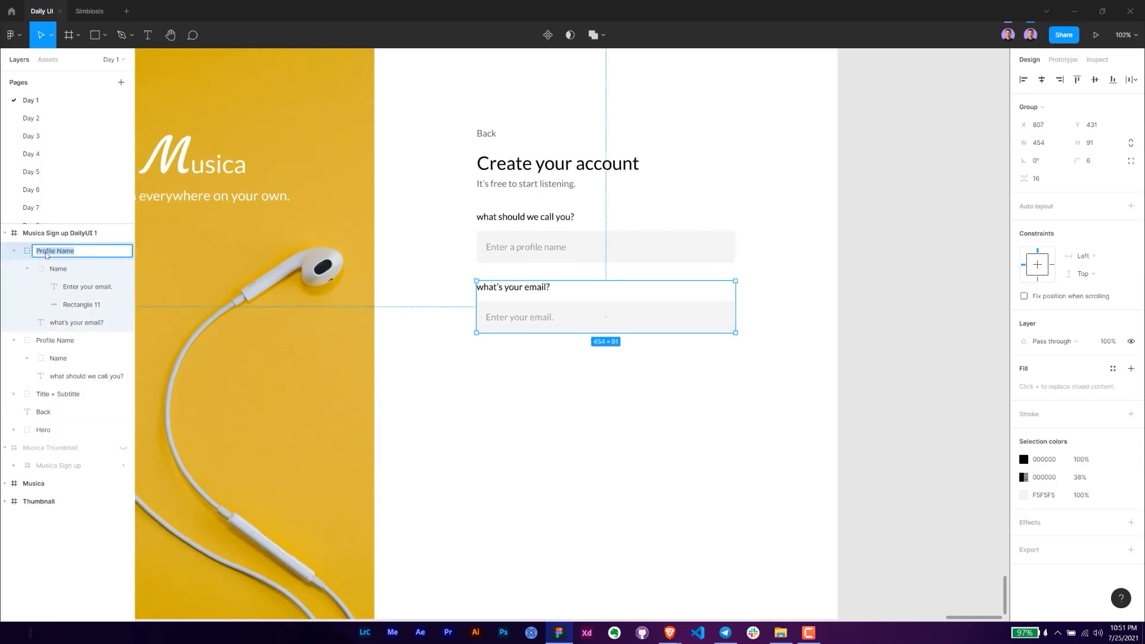
type("Email")
key("Return")
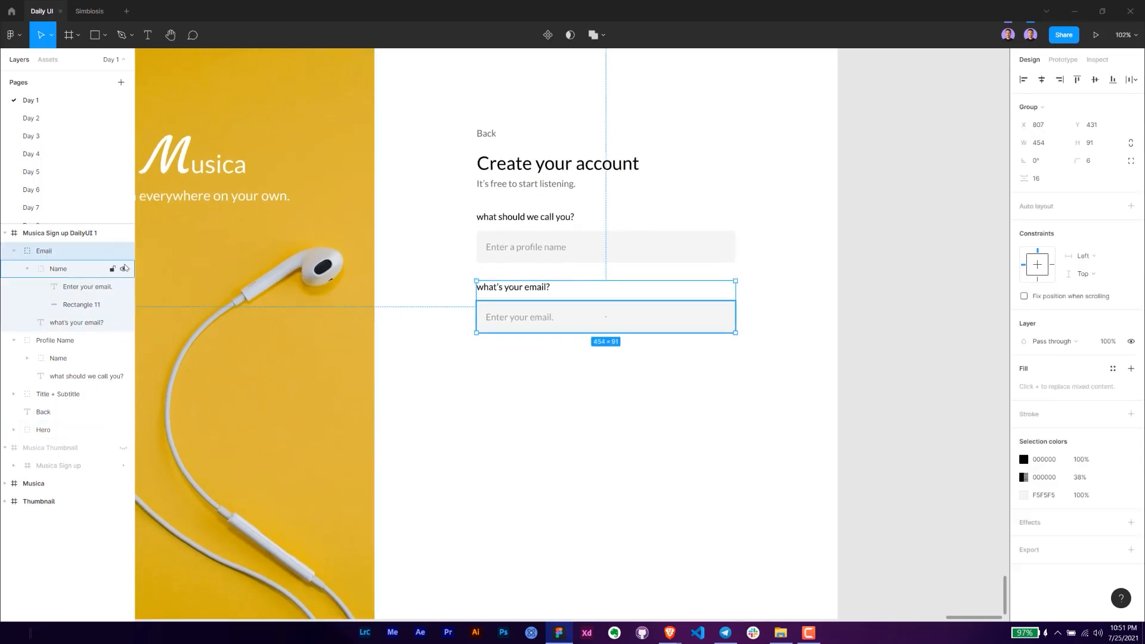
- Duplicate the Email group below at Y 554 and change the copy's label to "Create a password"
left_click_drag(583, 319, 571, 393)
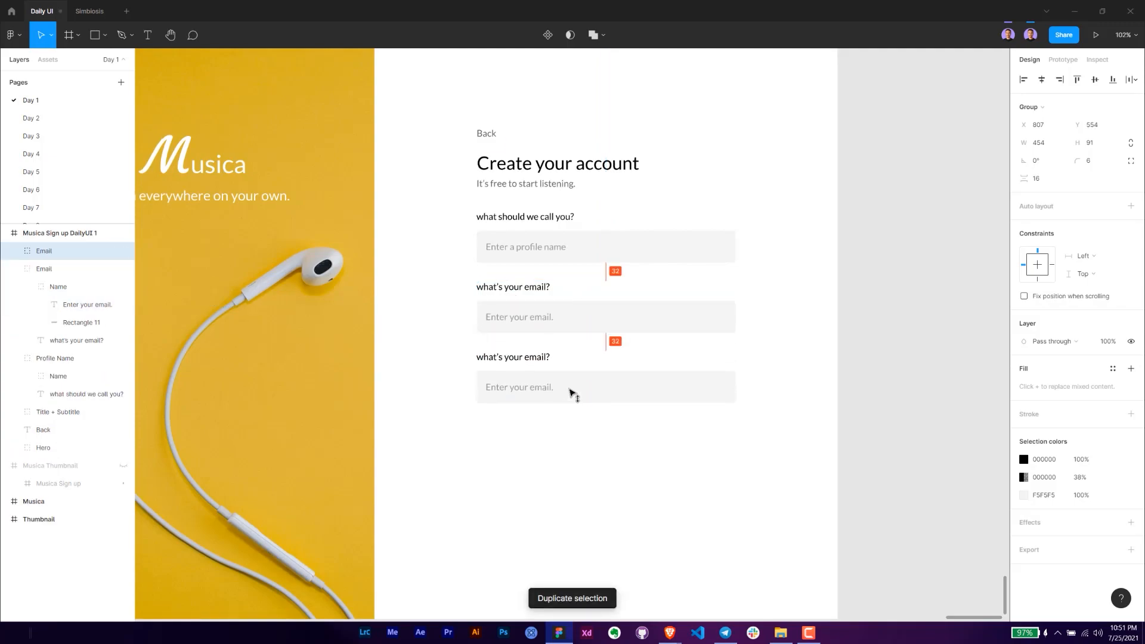
double_click(512, 358)
double_click(512, 358)
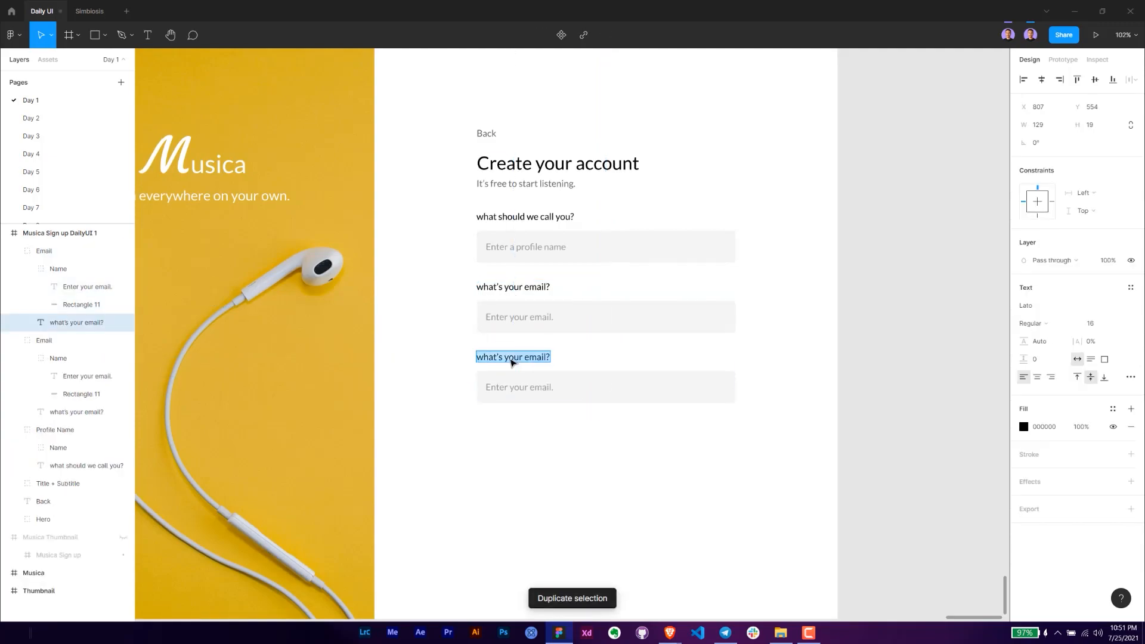
type("Creat")
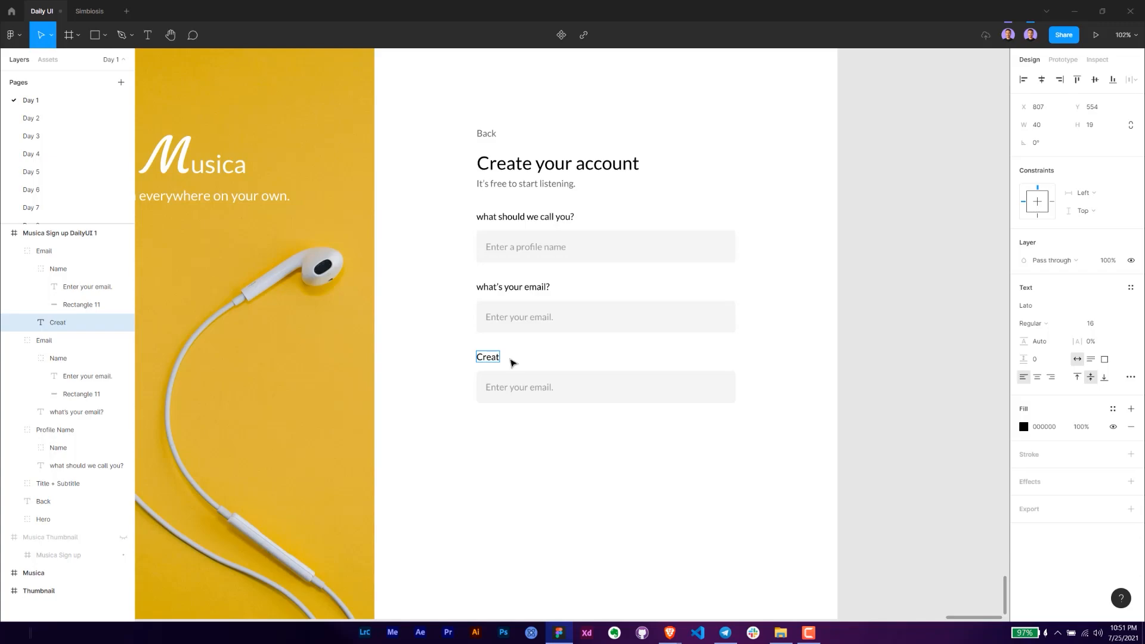
type("e a password")
key("Escape")
- Change the third field's placeholder text to "Create a password."
left_click(536, 388)
double_click(537, 389)
type("Create a pas")
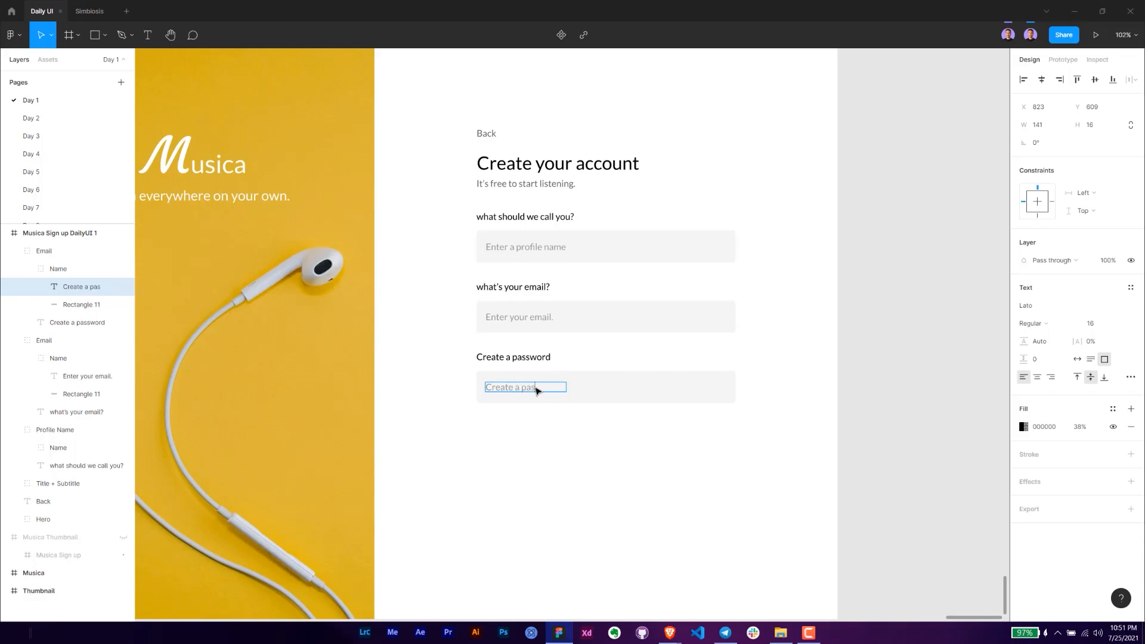
key("Escape")
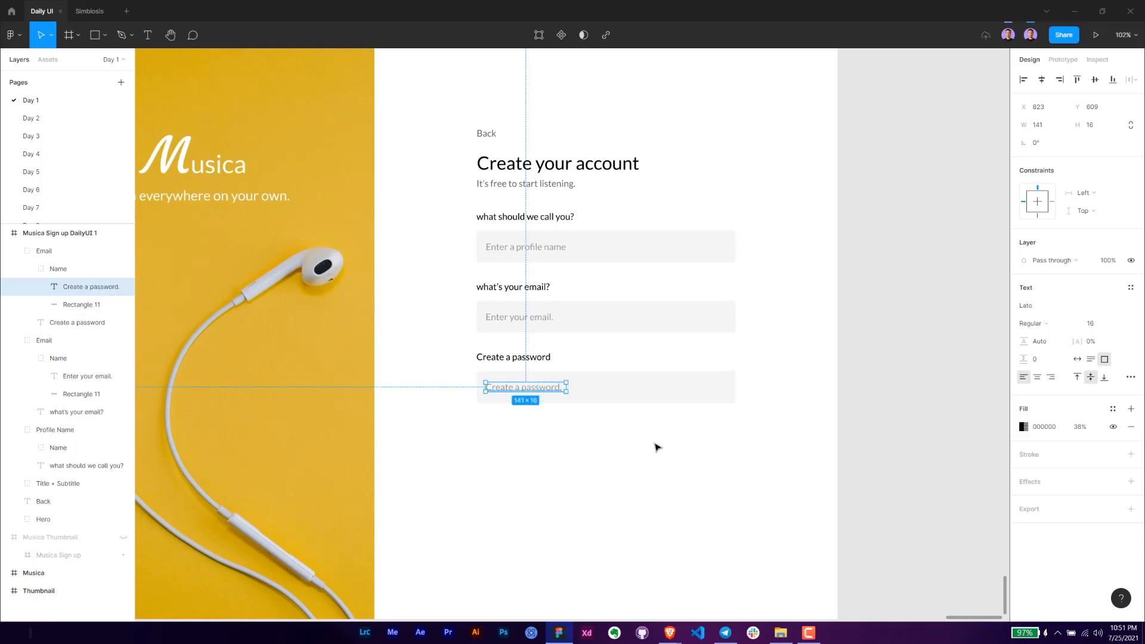
left_click(657, 448)
- Rename the group of the third field to "Password"
left_click(585, 392)
double_click(49, 253)
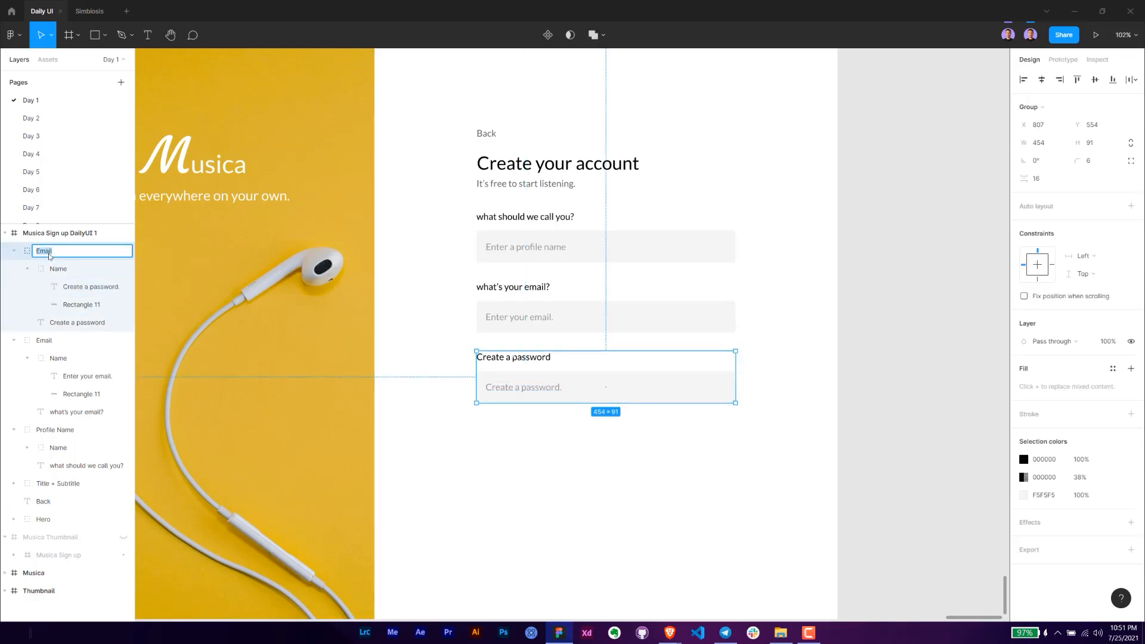
key("Return")
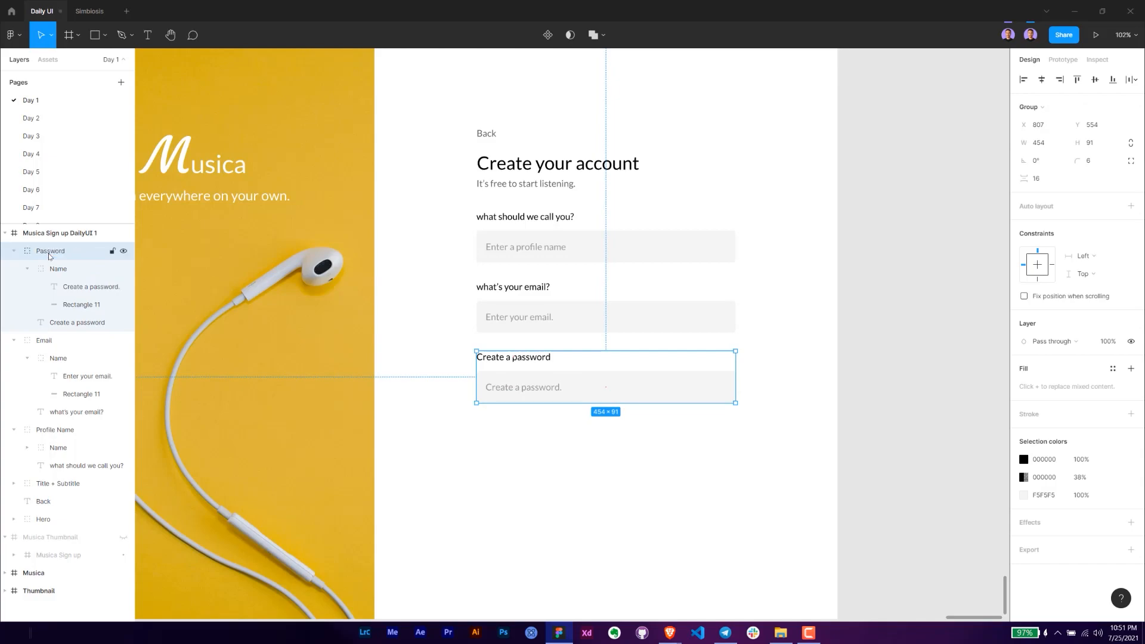
- Draw a button rectangle below the password field and extend its left edge to X 807, making it about 454 × 78
left_click(572, 449)
left_click_drag(600, 450, 563, 424)
scroll(565, 391, "down", 1)
scroll(562, 422, "down", 2)
key("r")
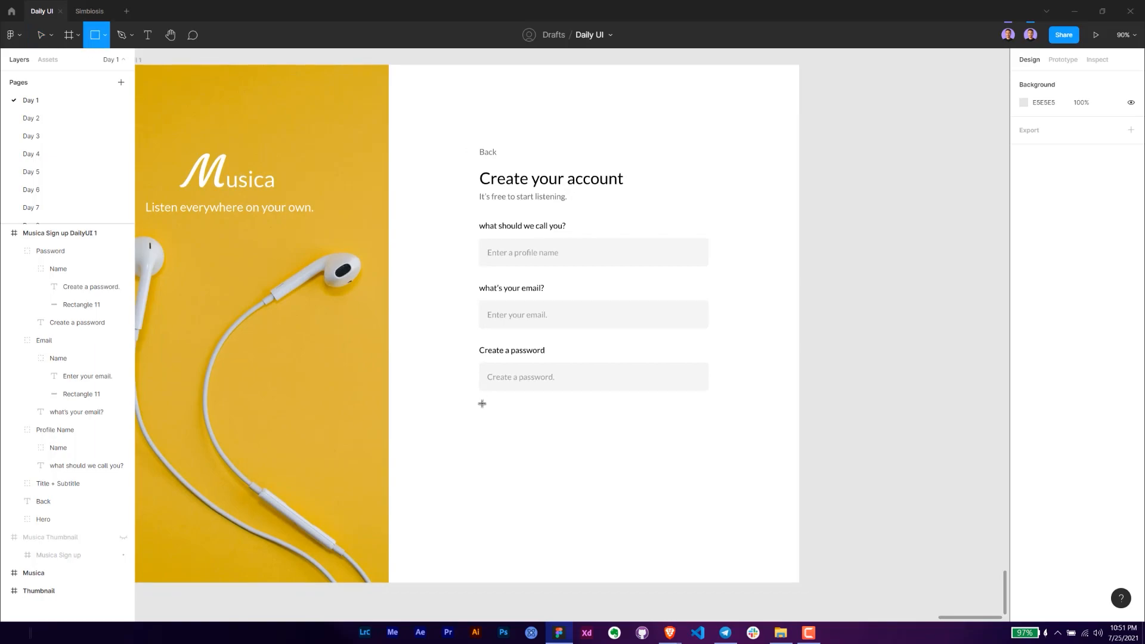
left_click_drag(482, 403, 709, 443)
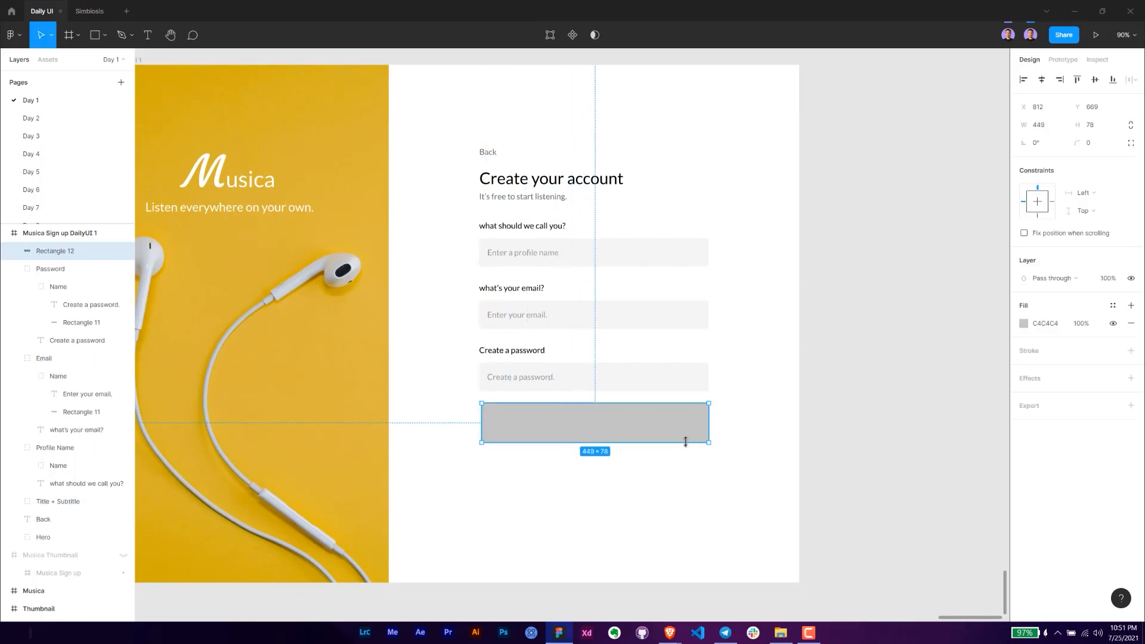
left_click_drag(478, 421, 475, 421)
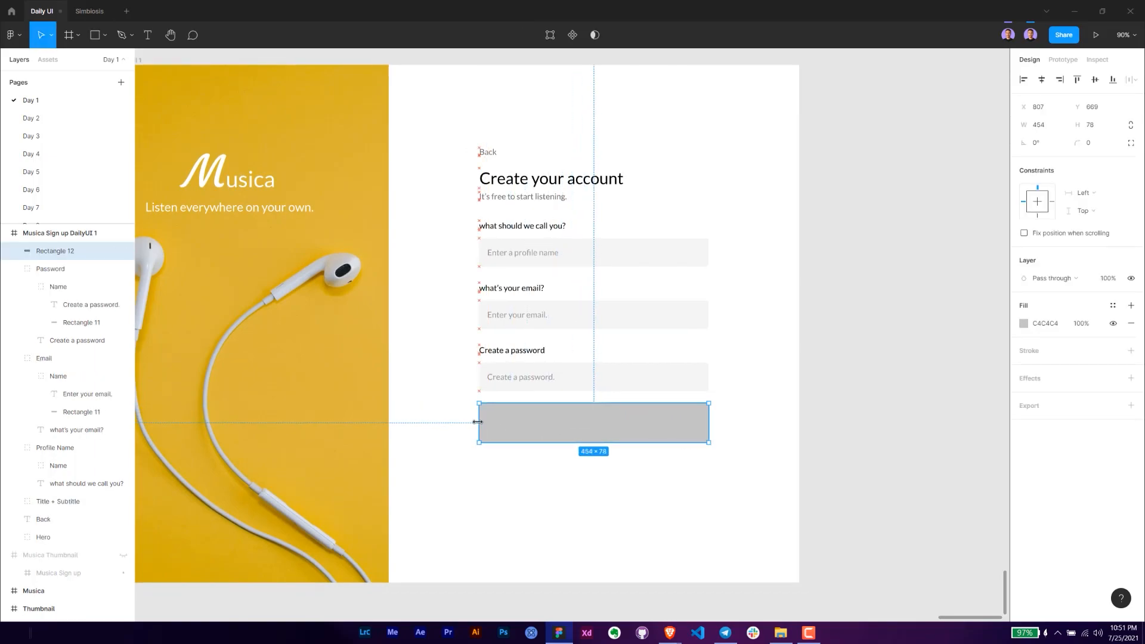
- Set the button rectangle's height to 64
key("alt+Tab")
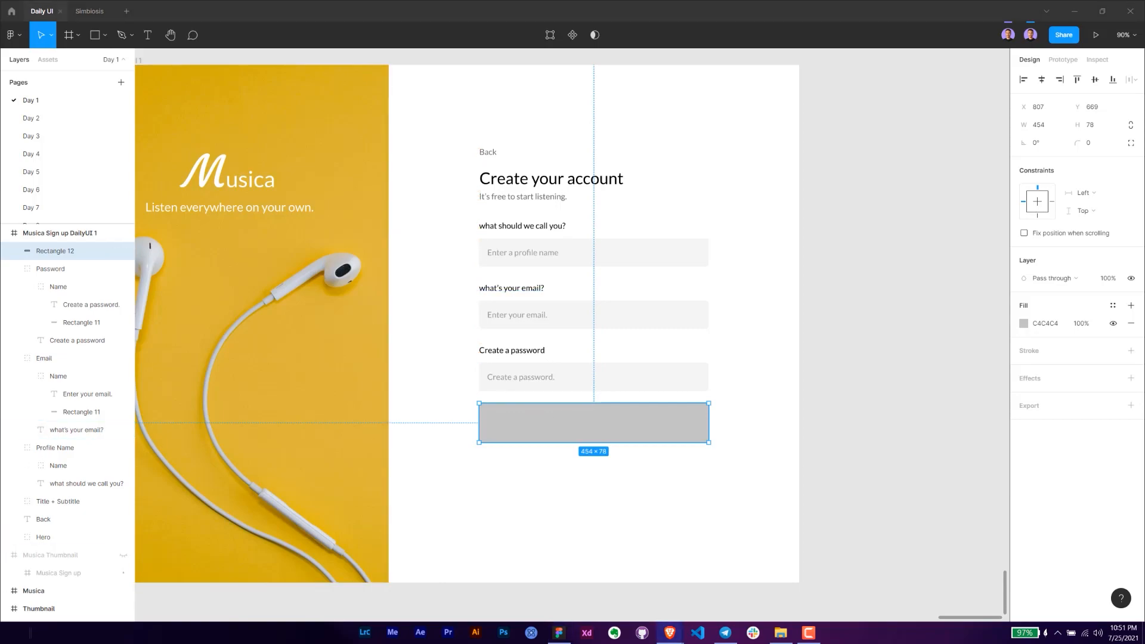
left_click(1094, 126)
type("64")
key("Return")
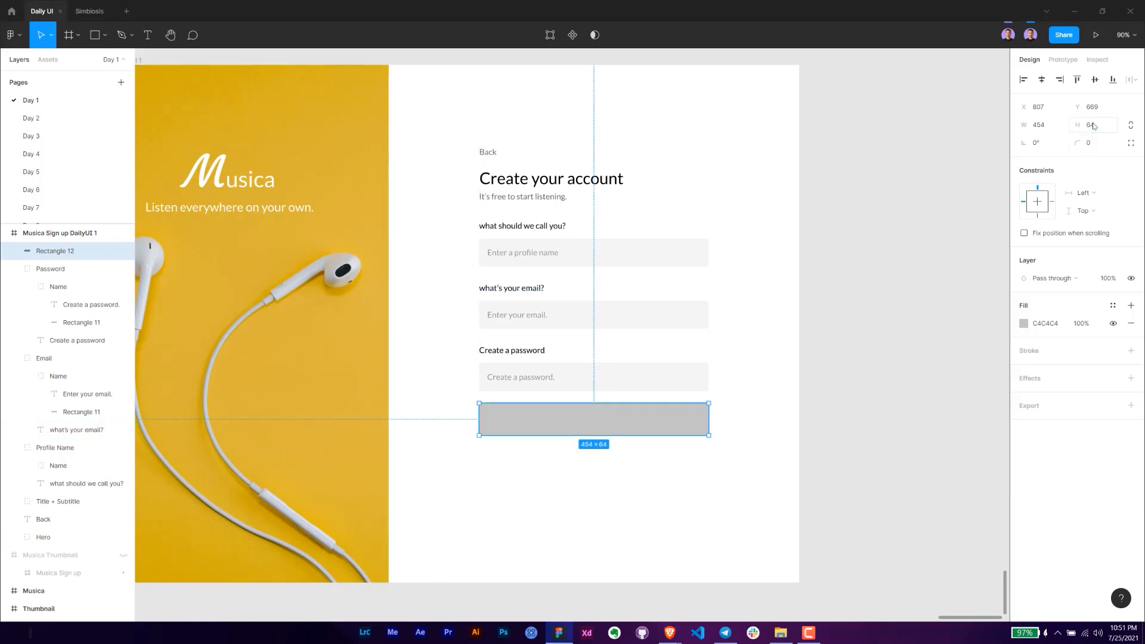
- Fill the button rectangle with the yellow DCB63A sampled from the hero image
left_click(1024, 324)
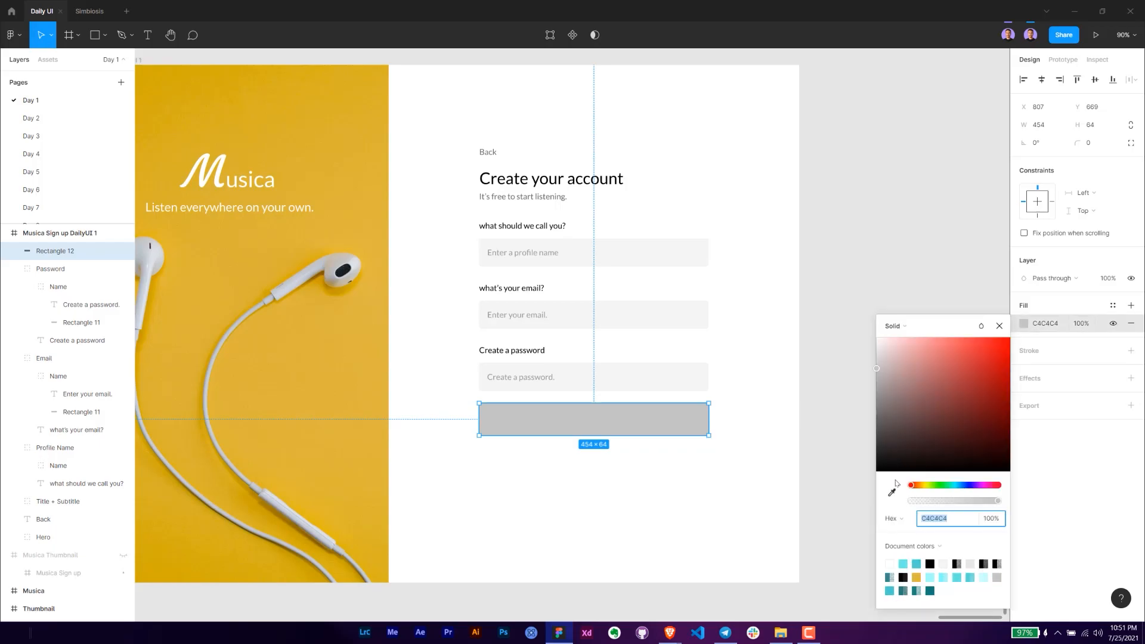
left_click(892, 492)
left_click(352, 335)
key("Escape")
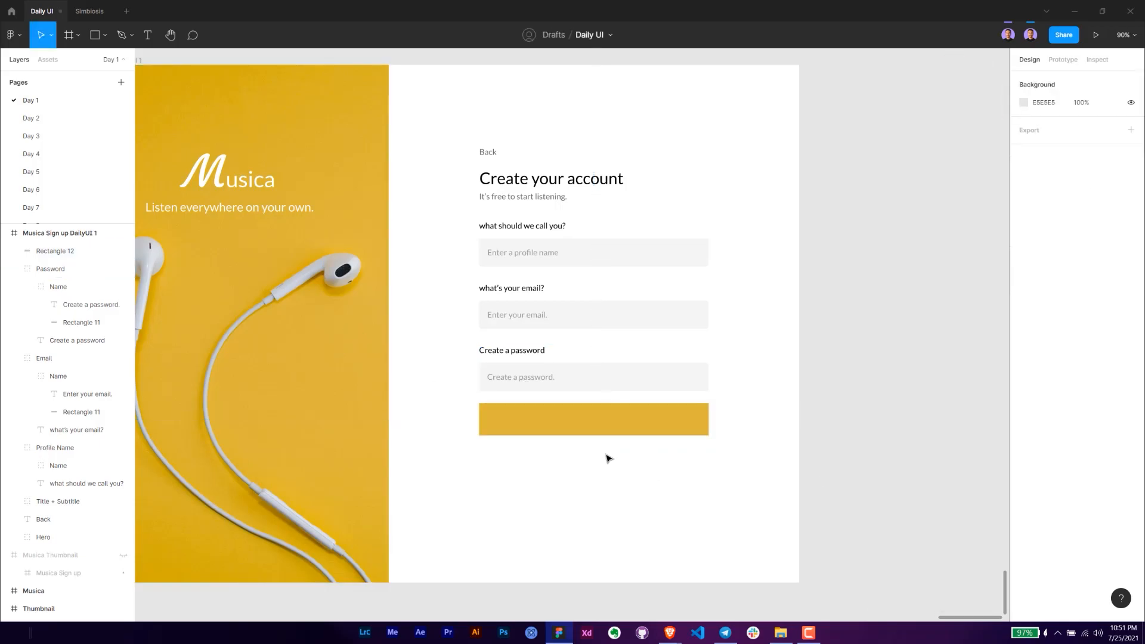
- Add a "Sign up" text label on the yellow button rectangle
scroll(590, 447, "up", 2)
key("t")
left_click(590, 411)
type("Sign")
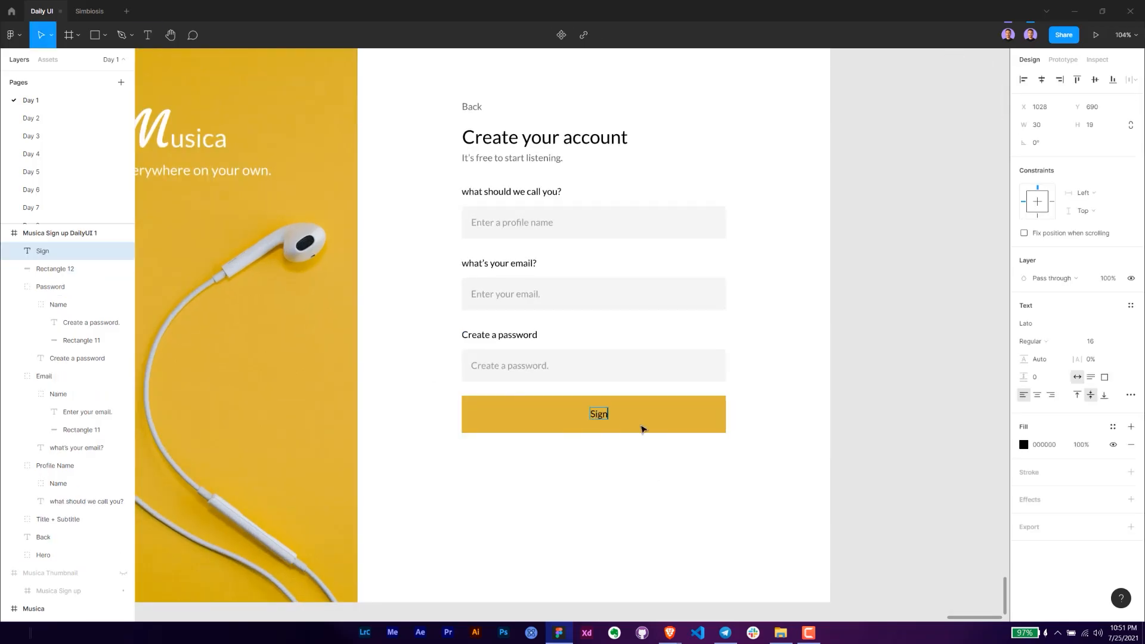
type(" up")
key("Escape")
- Make the "Sign up" label bold and white, and centre it on the button rectangle
left_click(1041, 341)
left_click(1048, 358)
key("i")
left_click(662, 493)
left_click(657, 416, "shift")
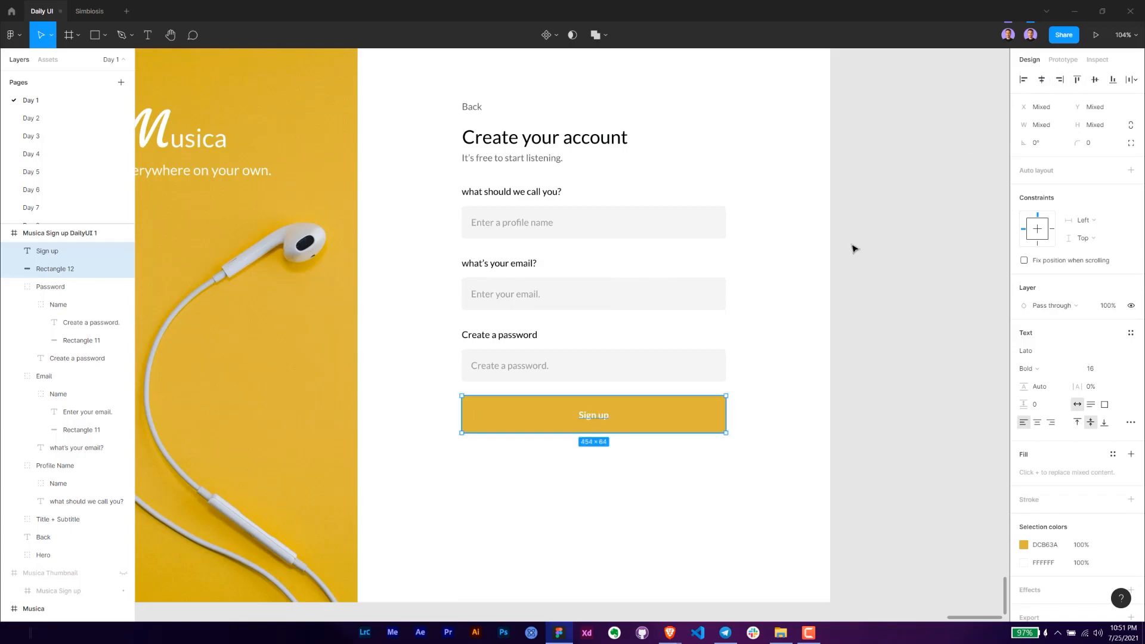
- Set the button rectangle's corner radius to 6
left_click(854, 248)
left_click(685, 430)
left_click(1103, 141)
type("6")
key("Return")
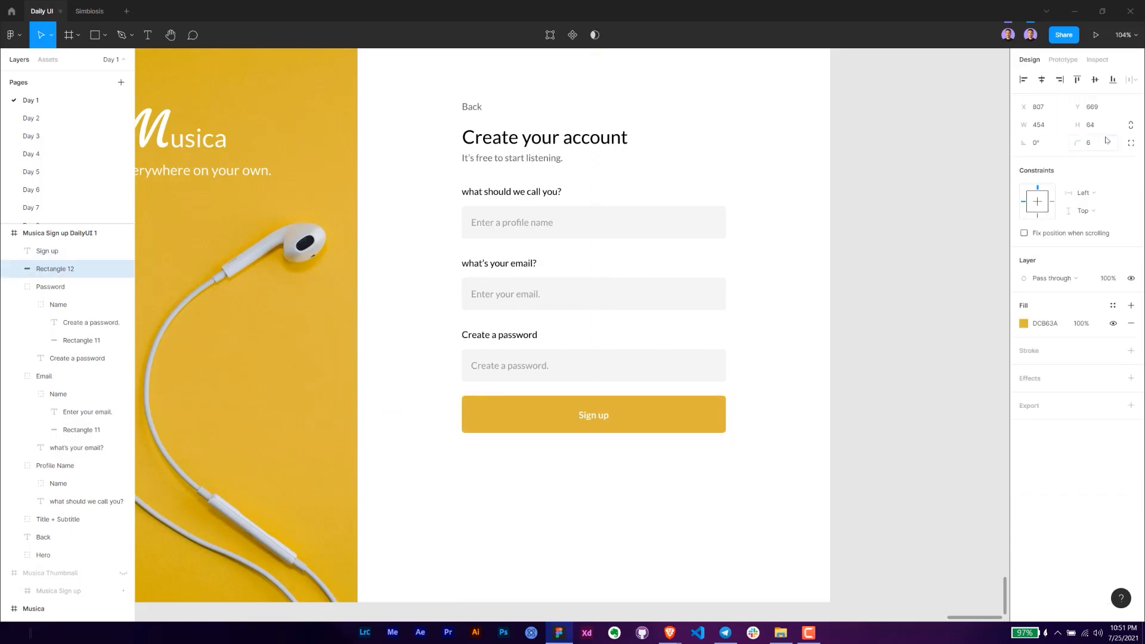
- Group the button rectangle with its label and name the group "Sign up"
left_click(659, 481)
left_click_drag(660, 481, 511, 414)
key("ctrl+g")
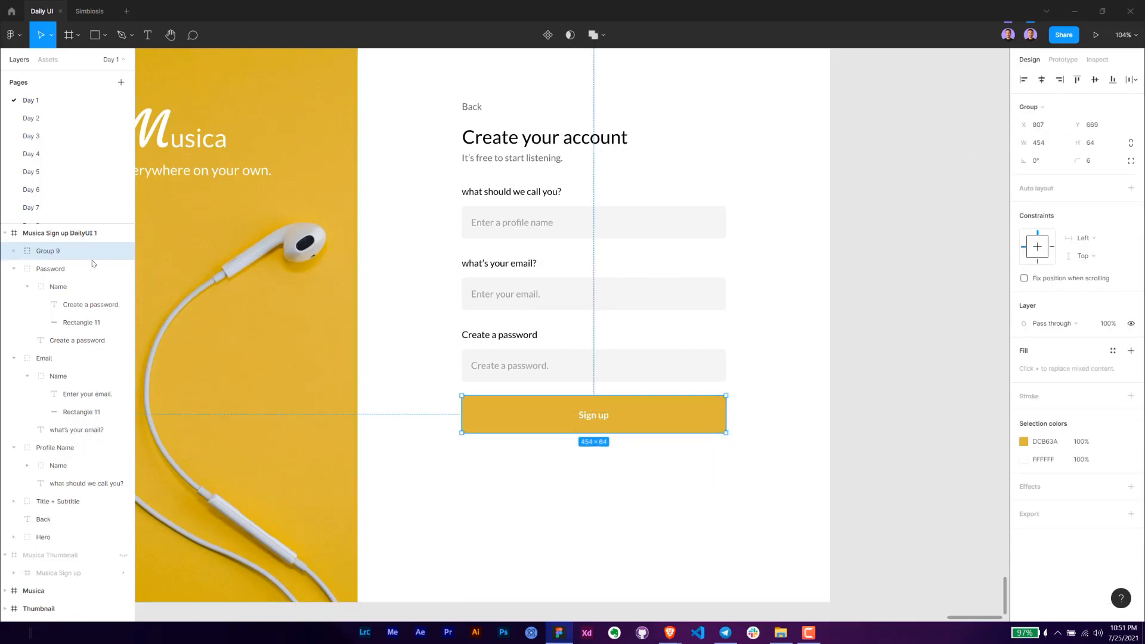
double_click(48, 251)
type("Sign up")
key("Return")
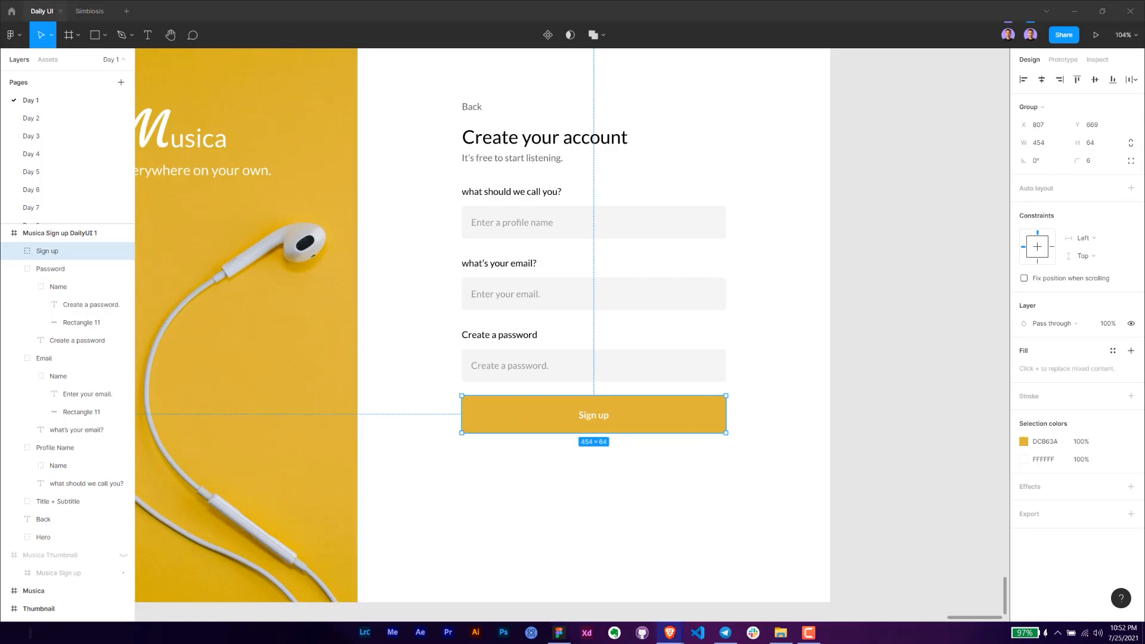
- Draw a text box about 445 × 89 below the button and paste the copied terms and privacy policy paragraph into it
left_click(499, 477)
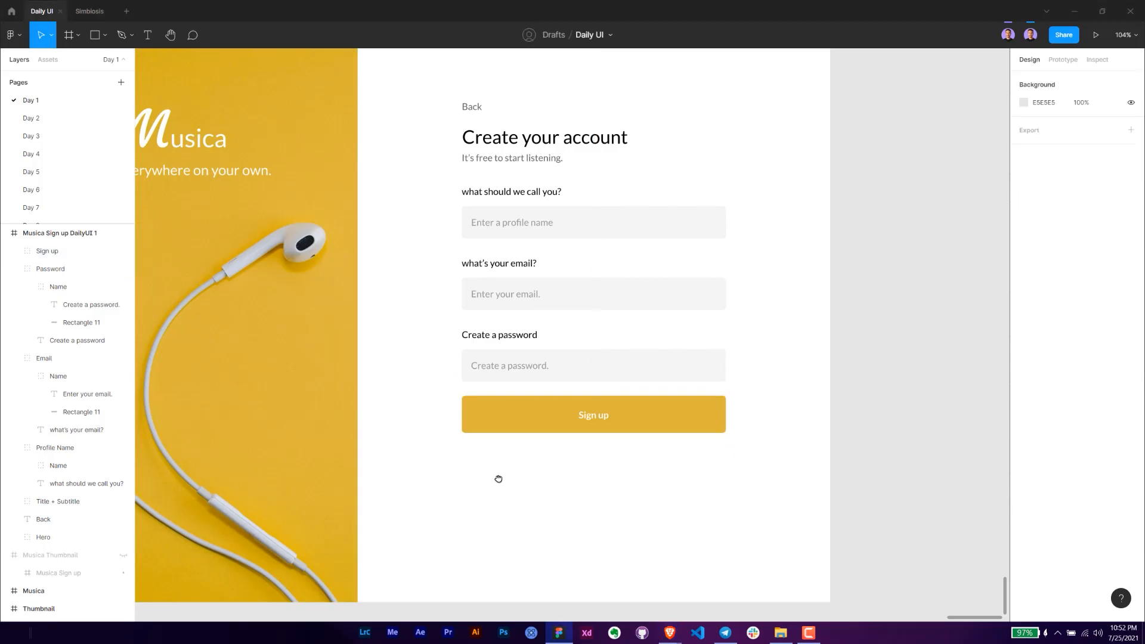
scroll(463, 403, "down", 1)
key("t")
left_click_drag(466, 401, 726, 455)
type("By clicking on sign-up, you agree to Musica Terms and Conditions of Use. To learn more about how Musica collects, uses, shares and protects your personal data, please see Musica Privacy Policy.")
key("Escape")
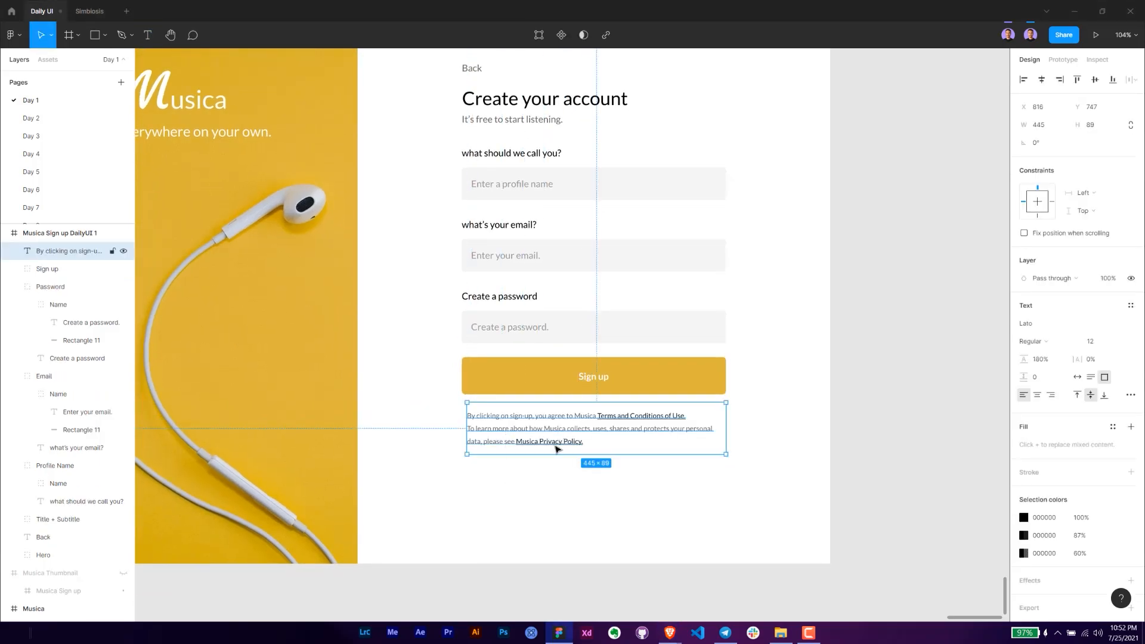
- Align the terms text to the top of its box and extend the box's left edge to X 807, making it 454 wide
left_click(1077, 395)
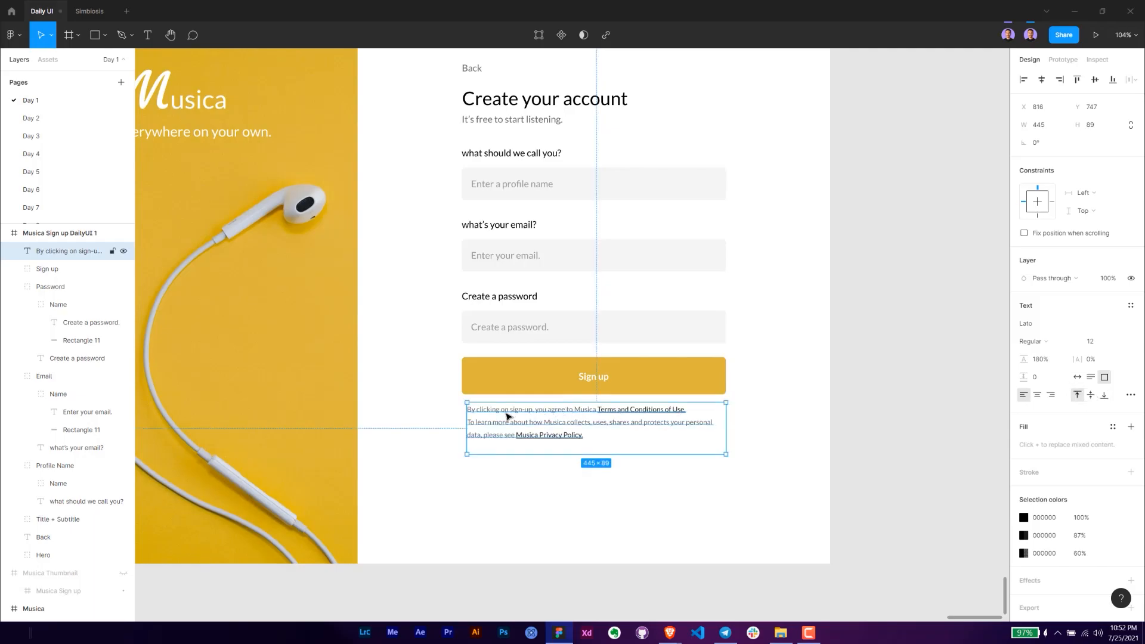
left_click_drag(467, 414, 462, 414)
mouse_move(727, 422)
left_mouse_down()
mouse_move(713, 421)
mouse_move(724, 422)
left_mouse_up()
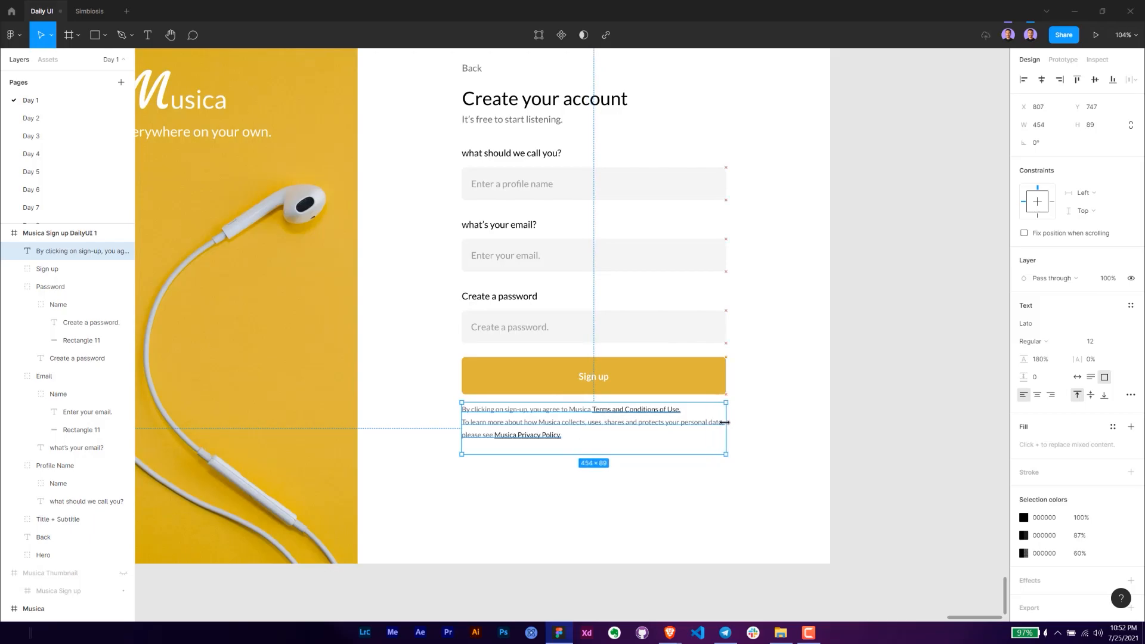
- Nudge the terms text a few pixels up, closer to the Sign up button
left_click(769, 463)
scroll(697, 449, "up", 1)
left_click(529, 439)
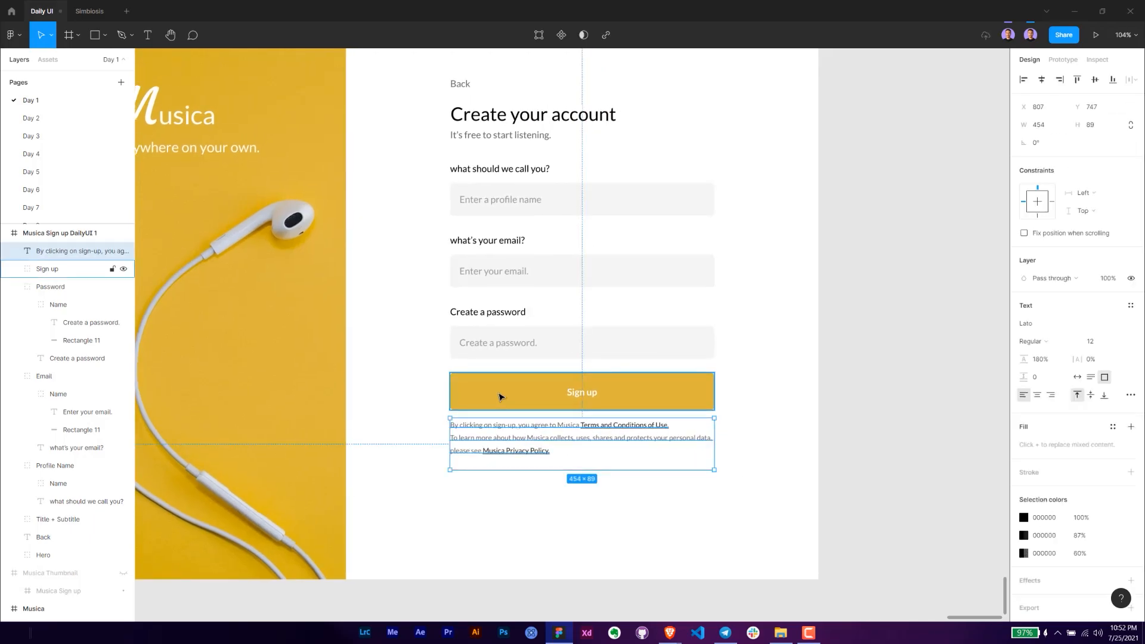
key("Up")
key("Up")
key("Up")
key("Up")
key("Up")
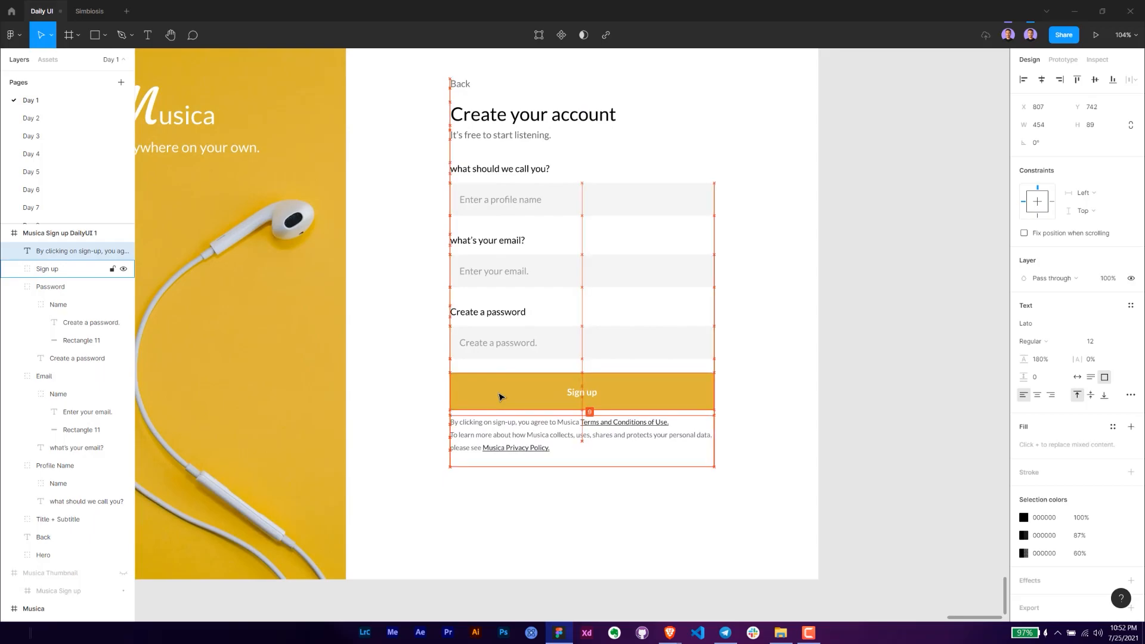
key("Up")
scroll(627, 471, "down", 2)
left_click(673, 492)
- Select all the form elements and check their spacing within the white panel
left_click_drag(657, 493, 637, 511)
left_click_drag(500, 223, 468, 217)
left_click(473, 194)
scroll(468, 217, "down", 1)
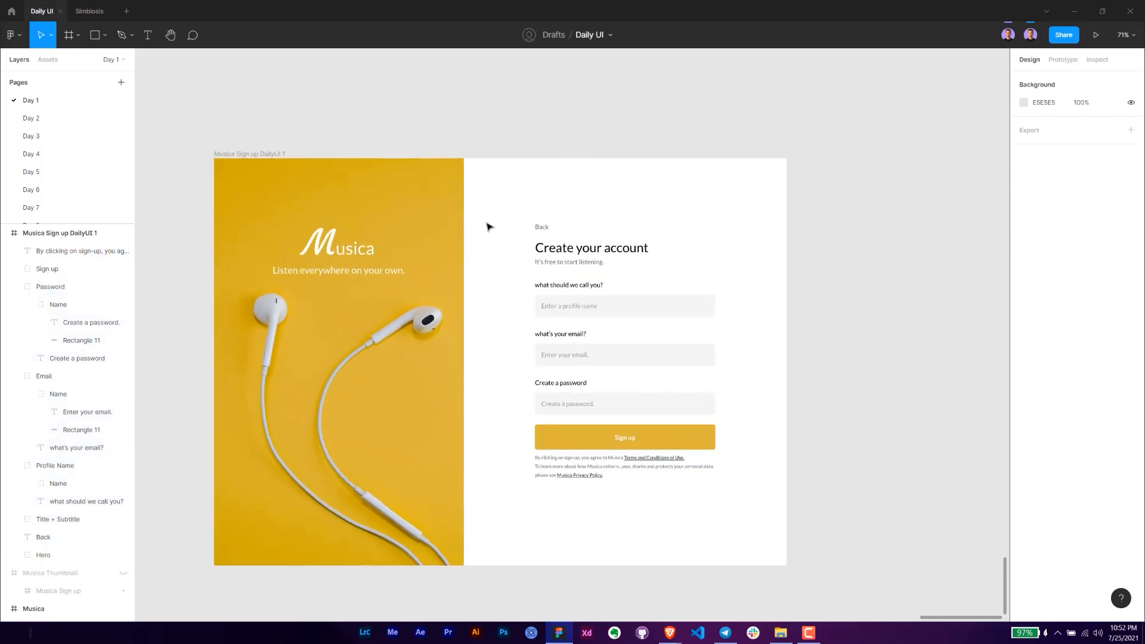
left_click_drag(756, 502, 498, 219)
key("alt")
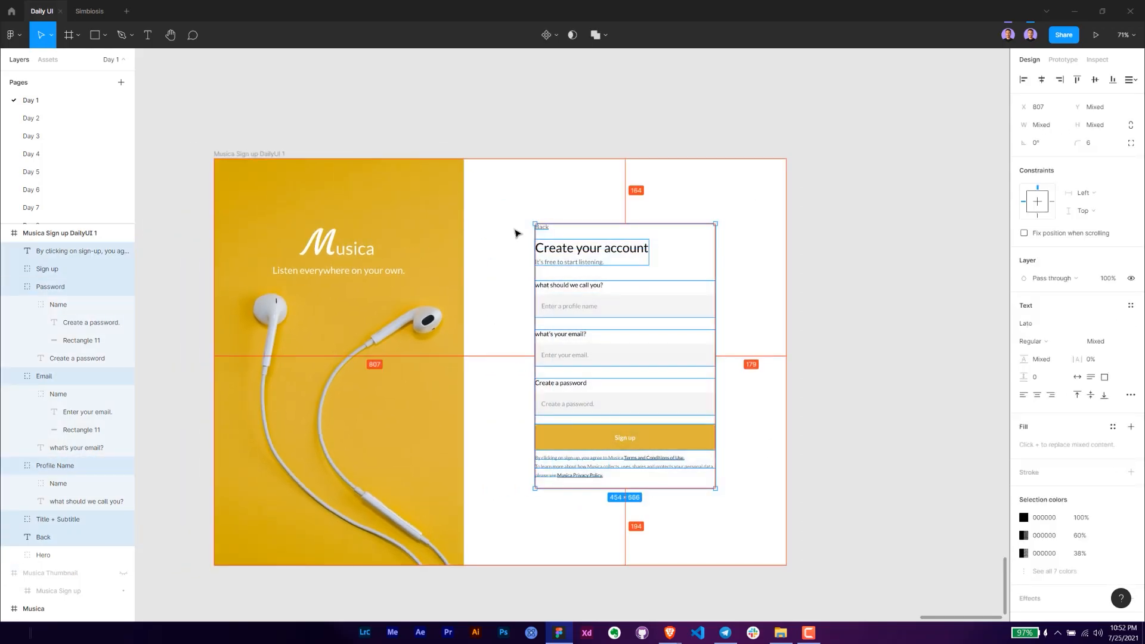
left_click(506, 258)
scroll(516, 263, "up", 1)
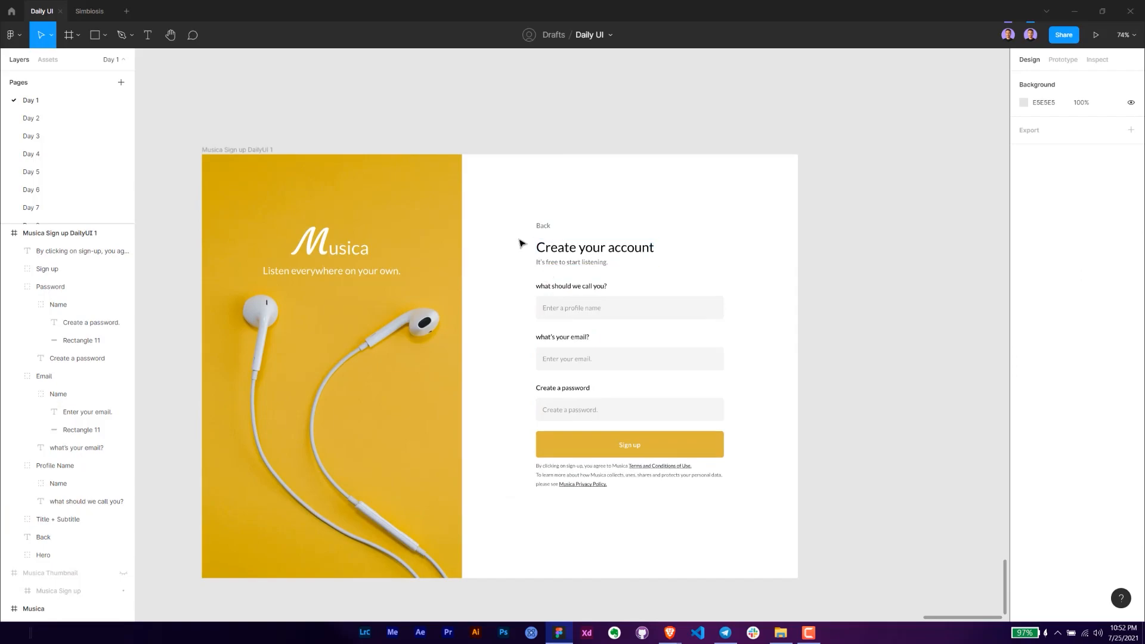